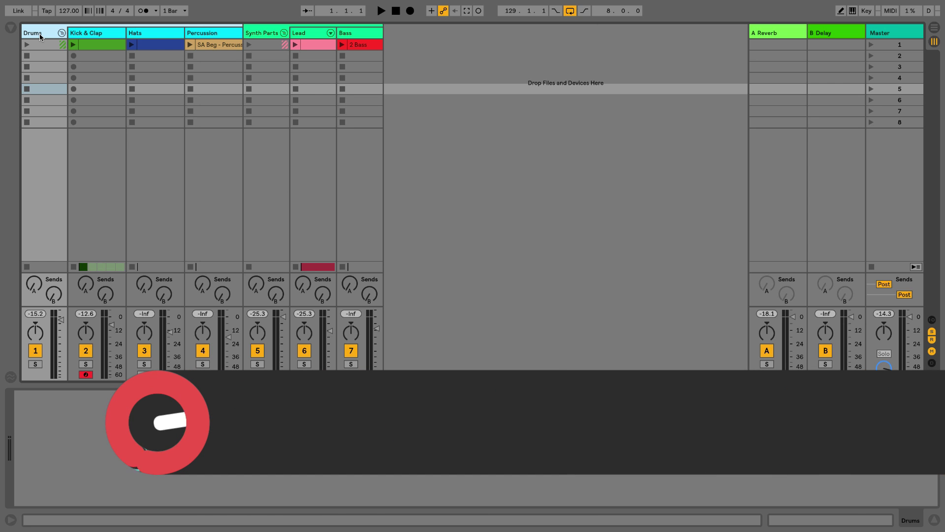
# Step: Select Kick & Clap, then look through the return tracks' devices, ending on A Reverb's Reverb
pyautogui.click(79, 33)
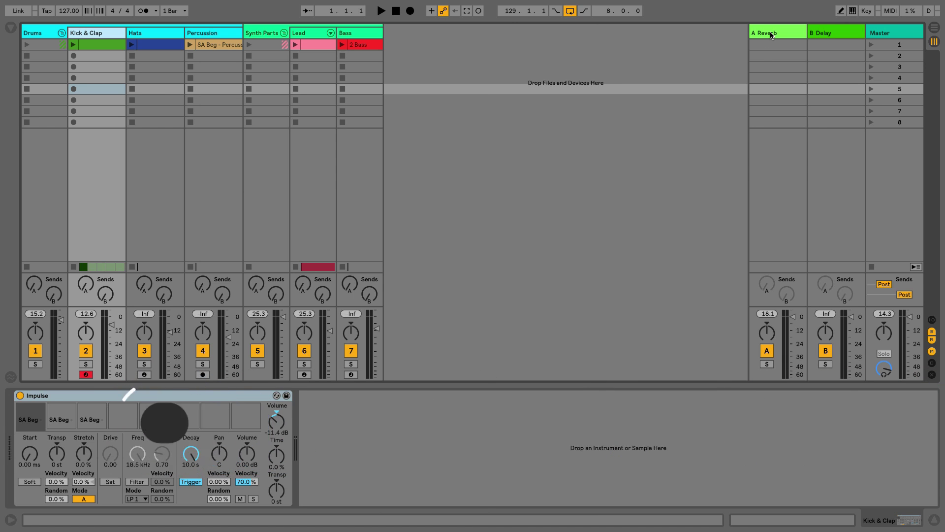
pyautogui.click(769, 33)
pyautogui.click(835, 33)
pyautogui.click(792, 33)
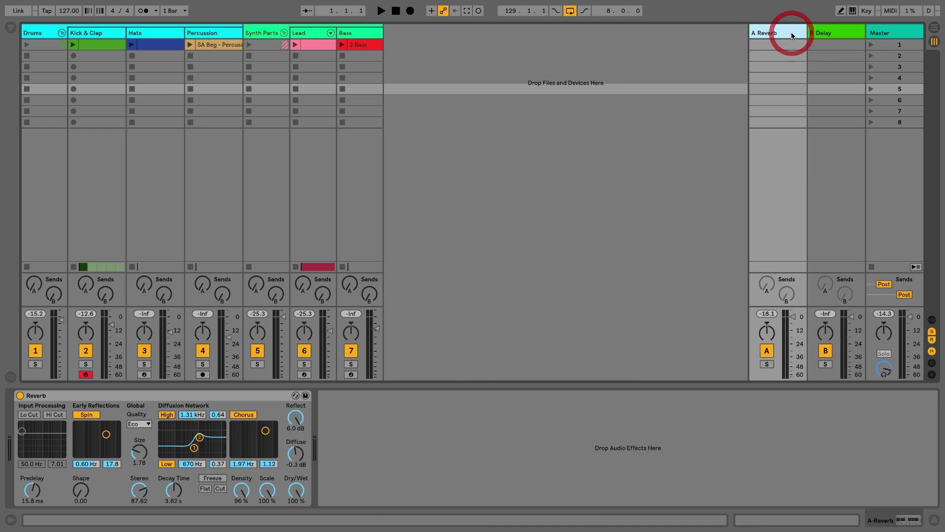
pyautogui.press('Tab')
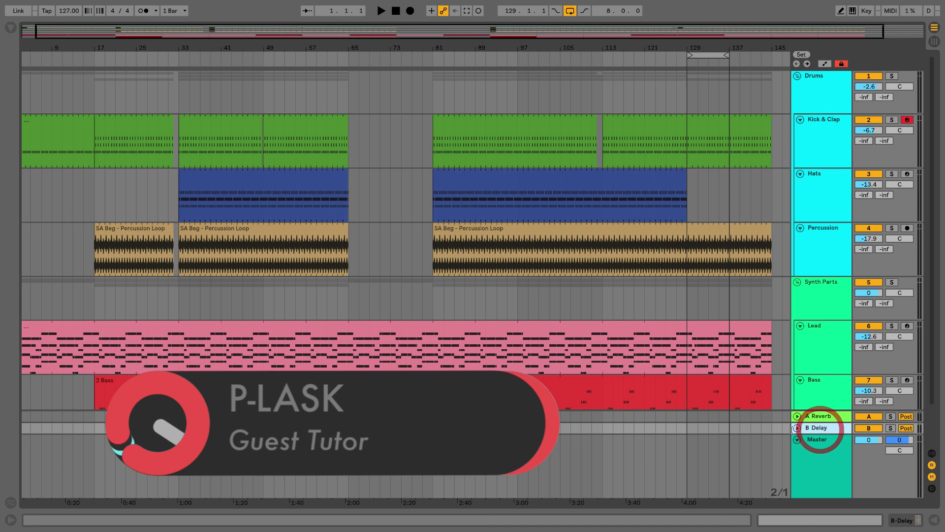
pyautogui.click(797, 427)
pyautogui.click(797, 363)
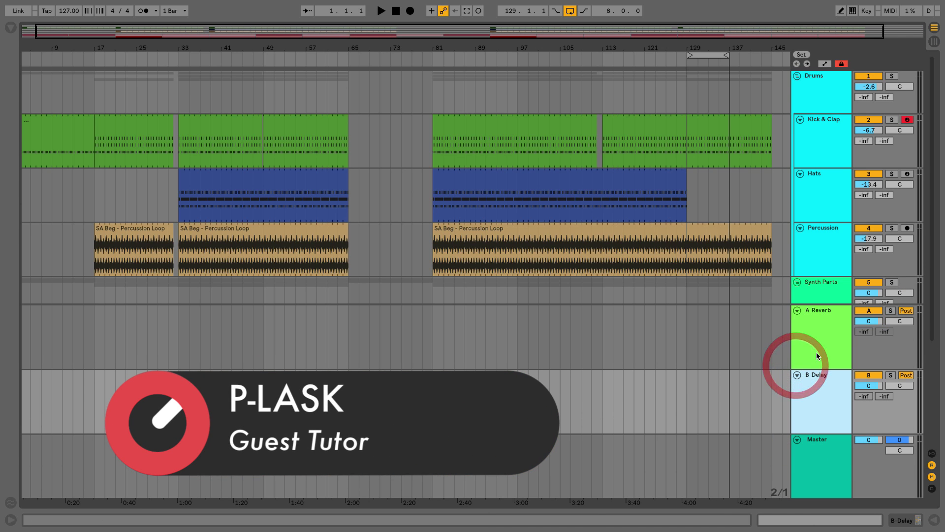
pyautogui.click(822, 330)
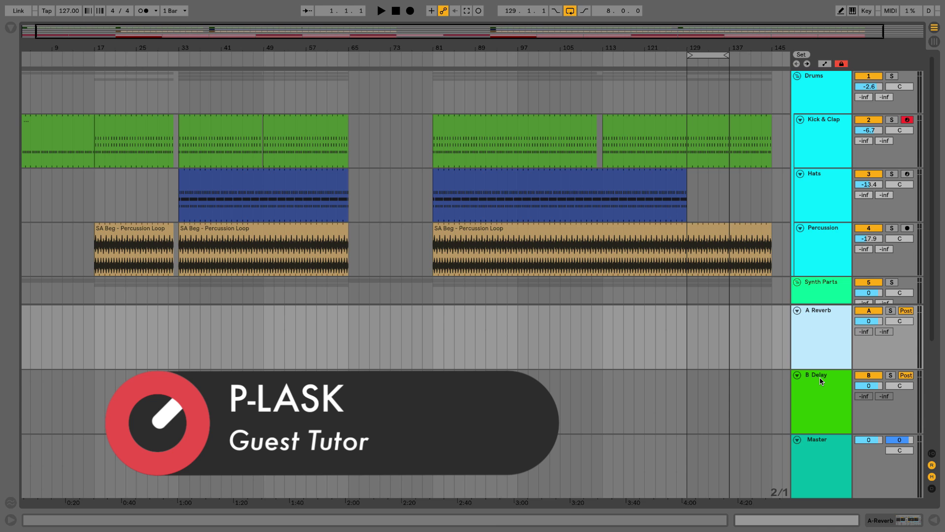
# Step: Add the Reverb audio effect from the Browser to Kick & Clap, after Impulse
pyautogui.press('Tab')
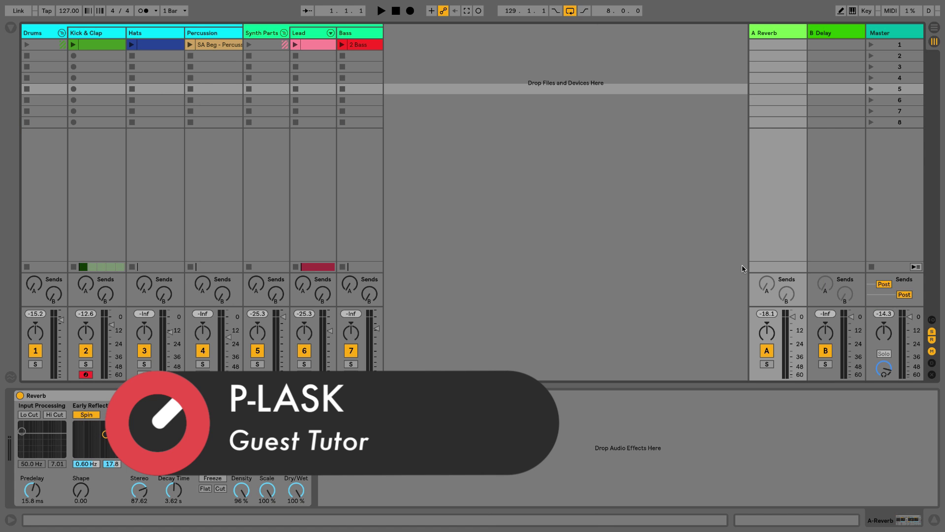
pyautogui.click(97, 35)
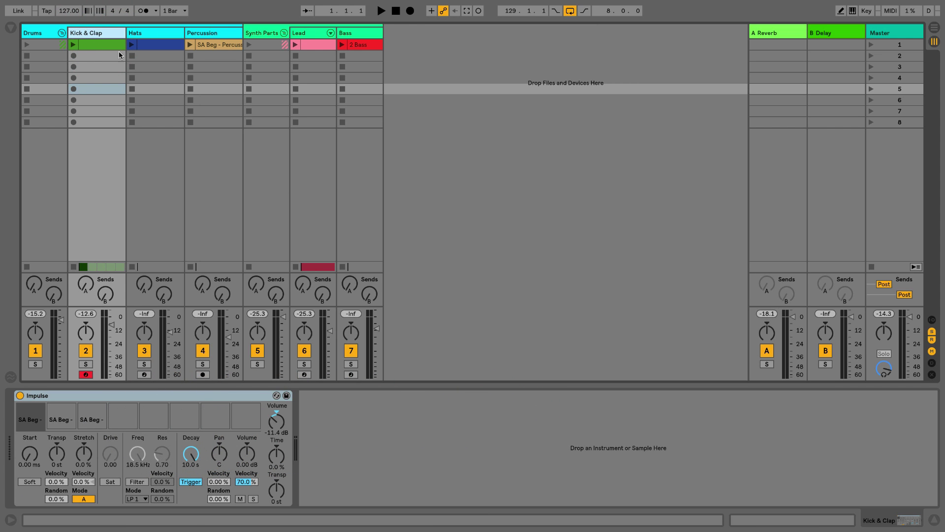
pyautogui.moveTo(415, 8)
pyautogui.click(89, 33)
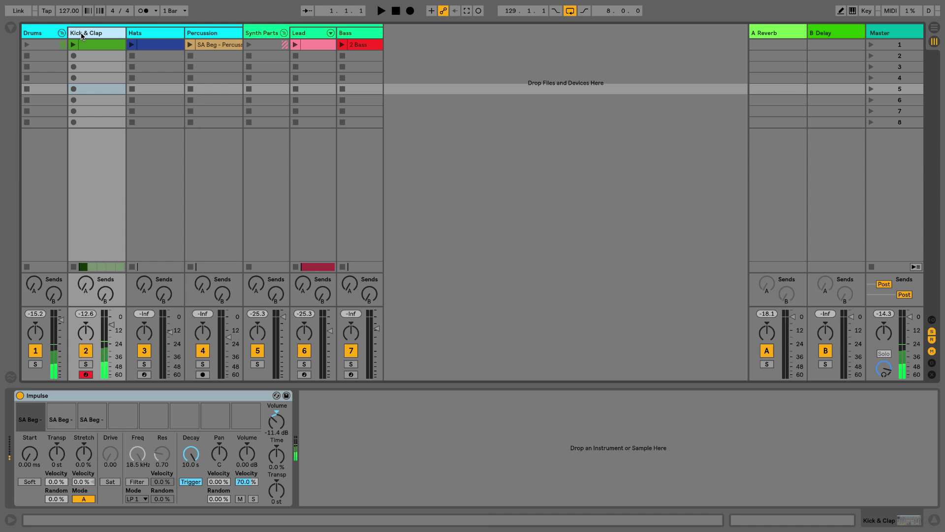
pyautogui.click(11, 30)
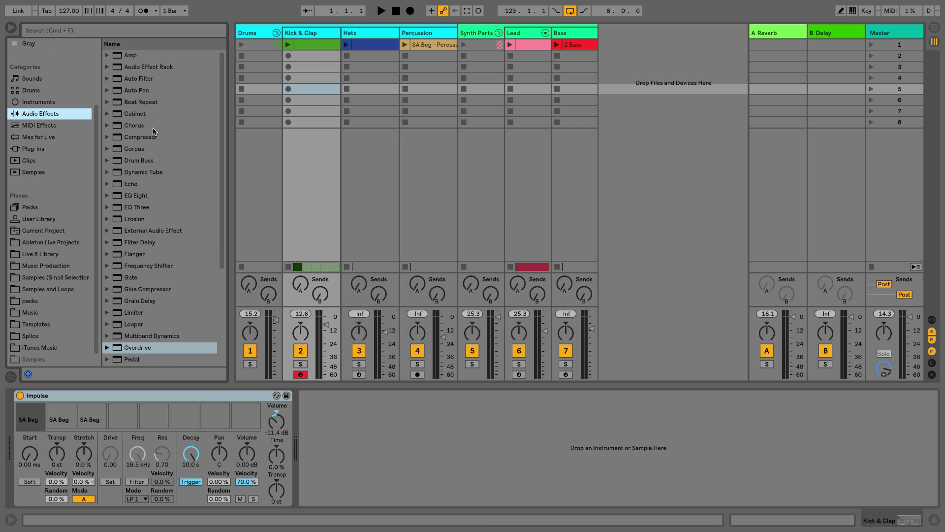
pyautogui.scroll(-10, 155, 131)
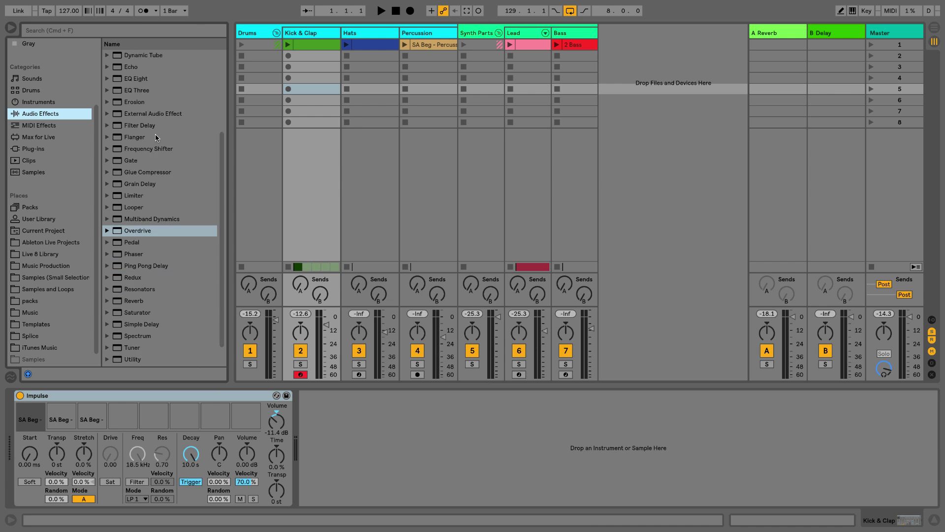
pyautogui.scroll(-2, 146, 268)
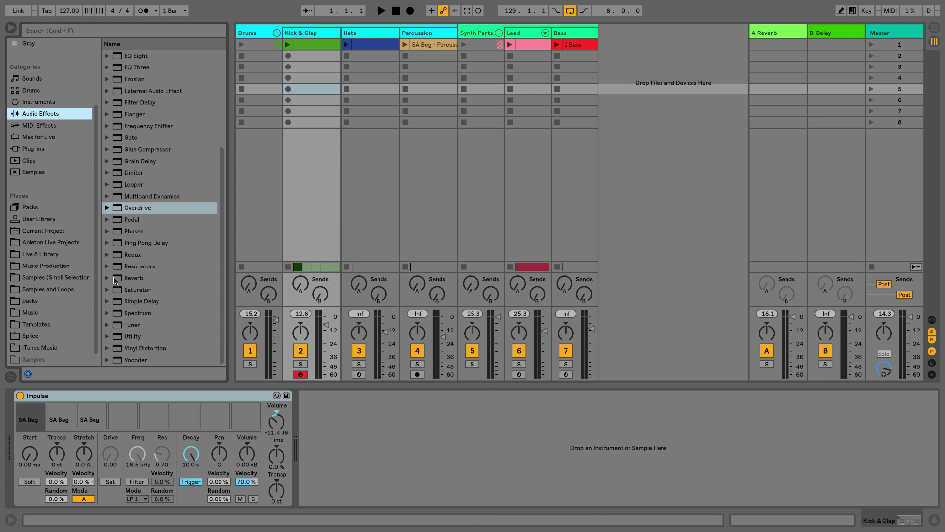
pyautogui.moveTo(117, 281); pyautogui.dragTo(308, 36)
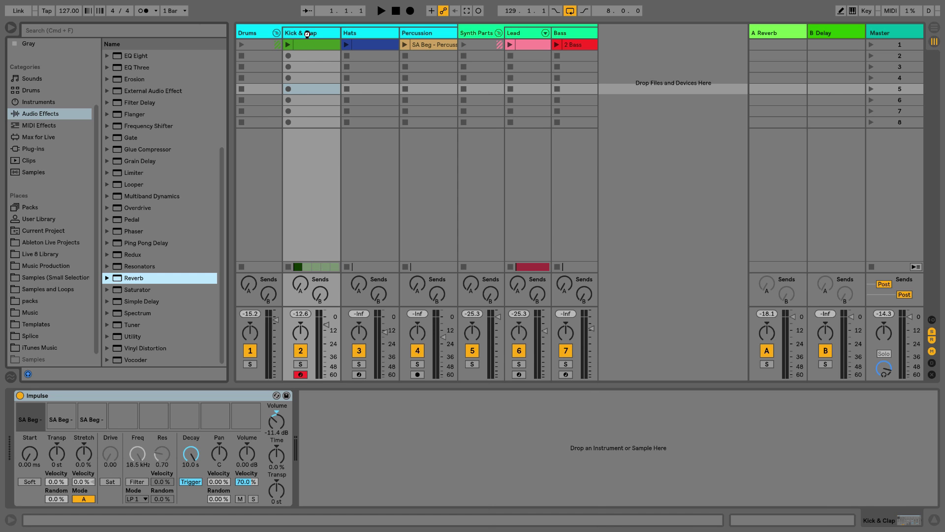
# Step: Hide the Browser panel so only the session mixer and devices show
pyautogui.click(11, 28)
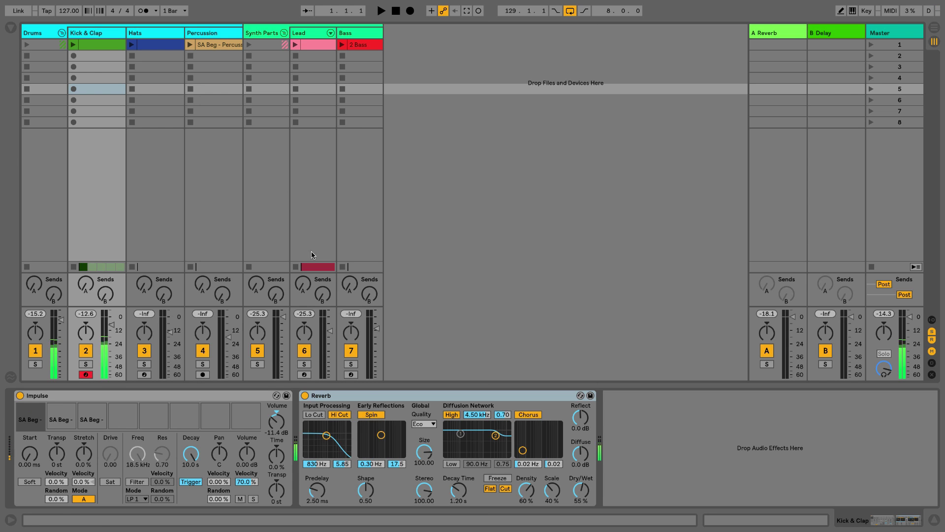
# Step: Solo Kick & Clap, launch its clip to audition it, then stop
pyautogui.click(85, 364)
pyautogui.click(73, 45)
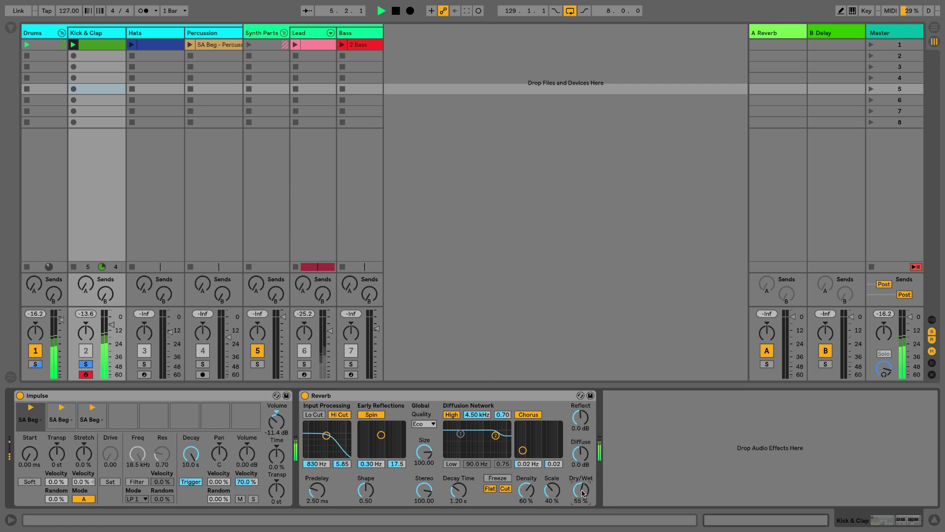
pyautogui.press('space')
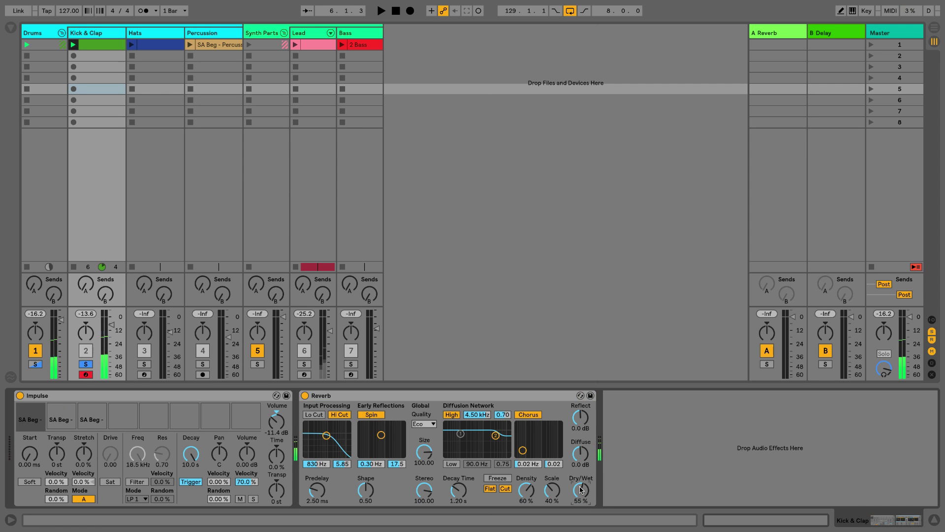
# Step: Adjust the Kick & Clap Reverb Dry/Wet during playback, settling at 52 %
pyautogui.moveTo(580, 490); pyautogui.dragTo(581, 499)
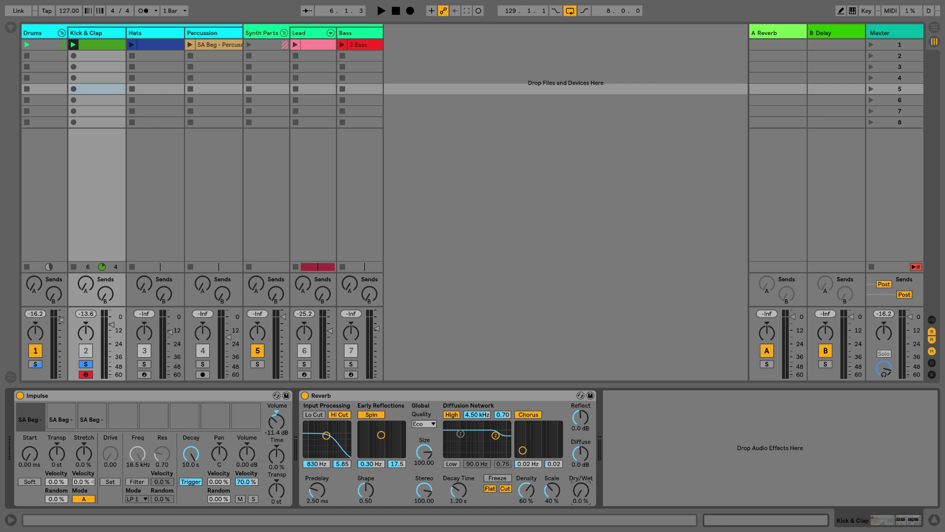
pyautogui.press('space')
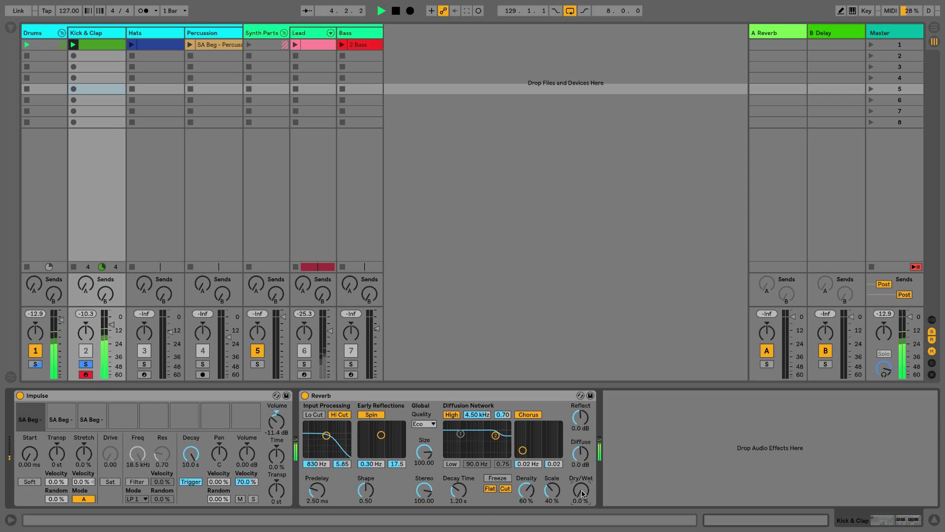
pyautogui.moveTo(581, 490); pyautogui.dragTo(581, 488)
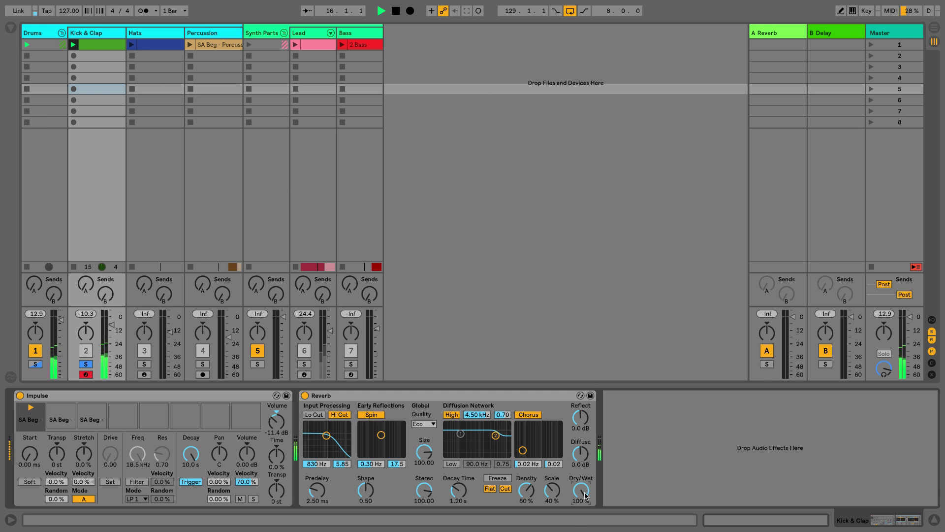
pyautogui.moveTo(581, 495); pyautogui.dragTo(582, 522)
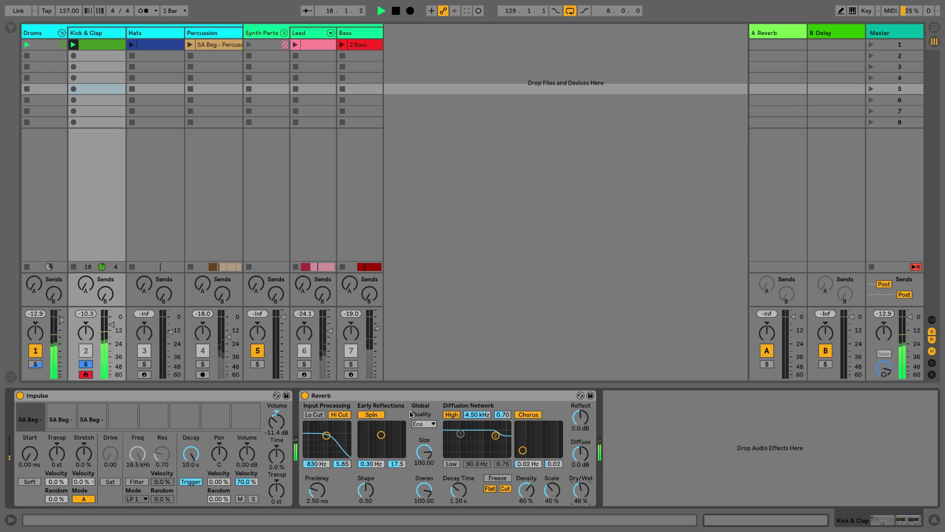
pyautogui.moveTo(579, 480); pyautogui.dragTo(578, 473)
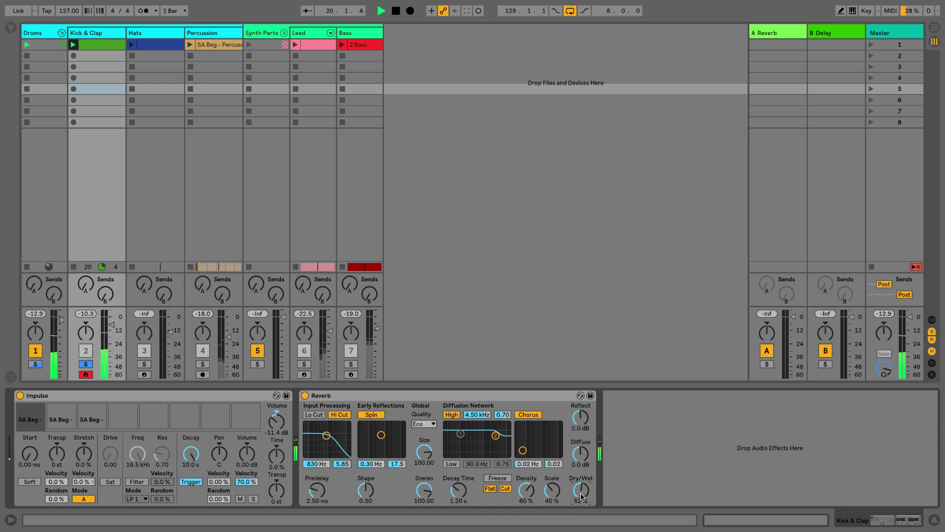
pyautogui.moveTo(97, 428)
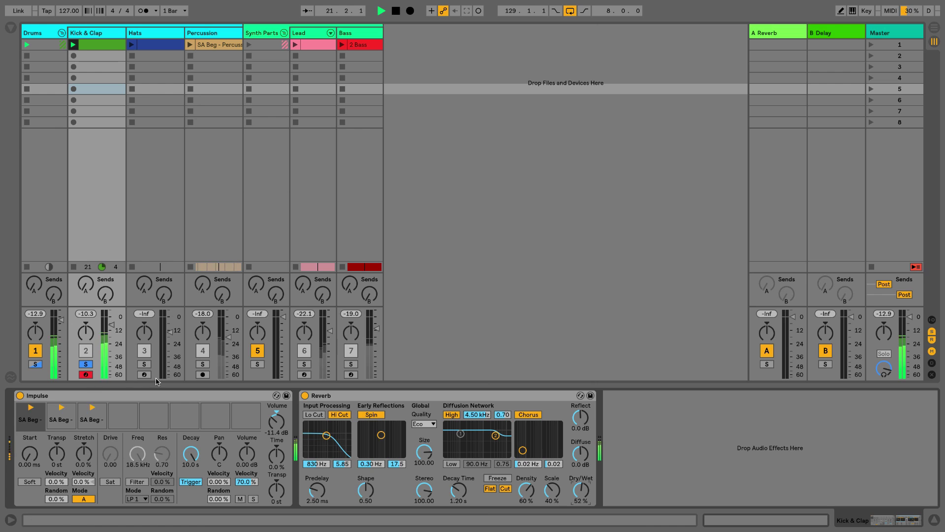
# Step: Add Hats to the solo, launch the Hats clip, reselect Kick & Clap, and stop playback
pyautogui.click(145, 365)
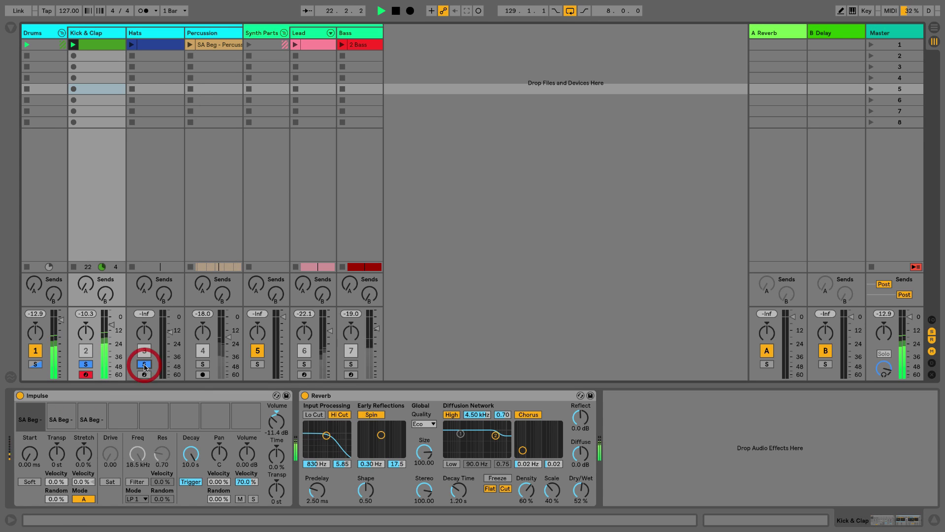
pyautogui.click(135, 47)
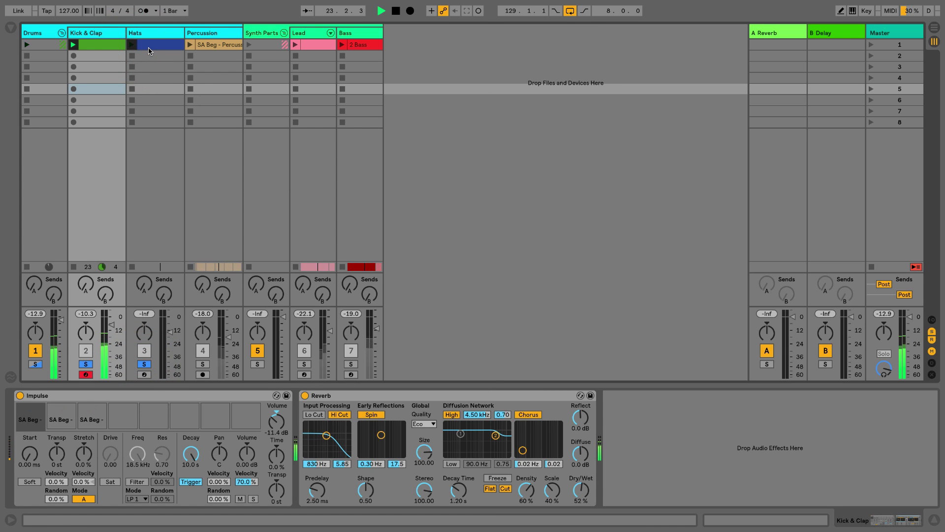
pyautogui.click(150, 48)
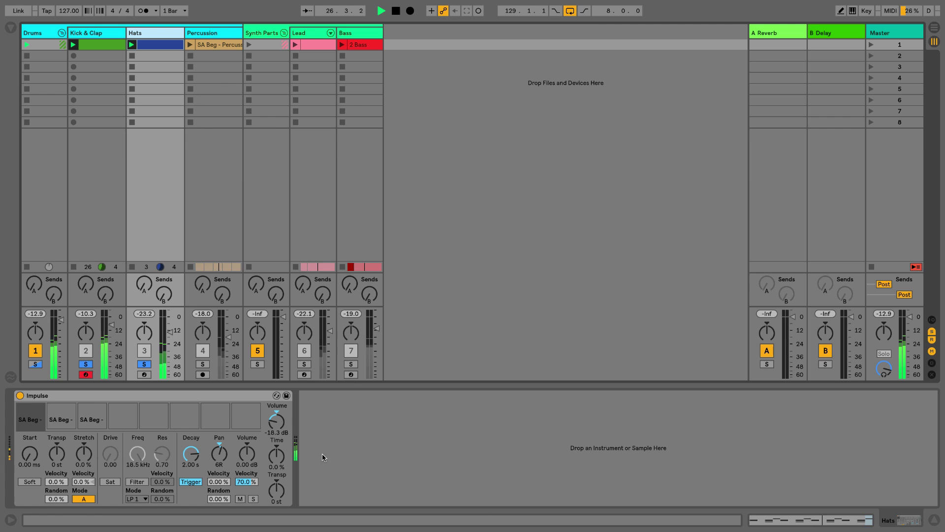
pyautogui.click(111, 33)
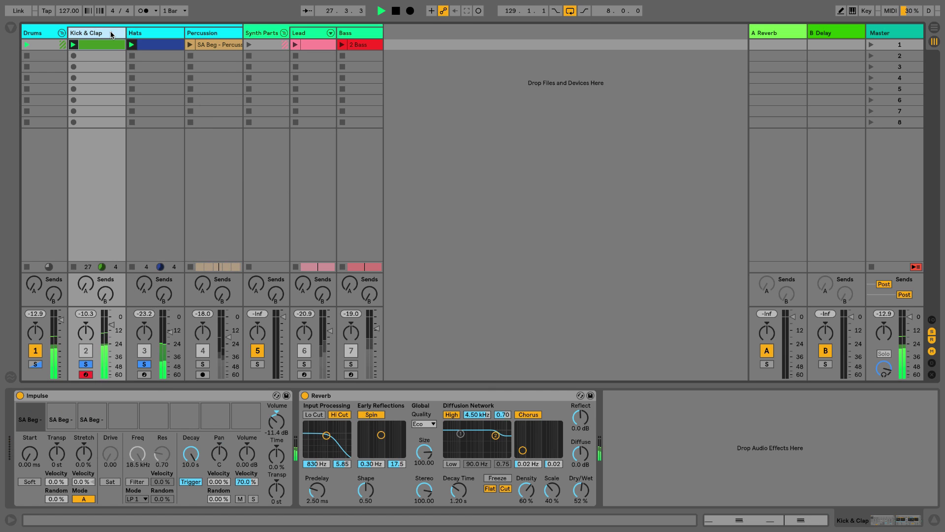
pyautogui.press('space')
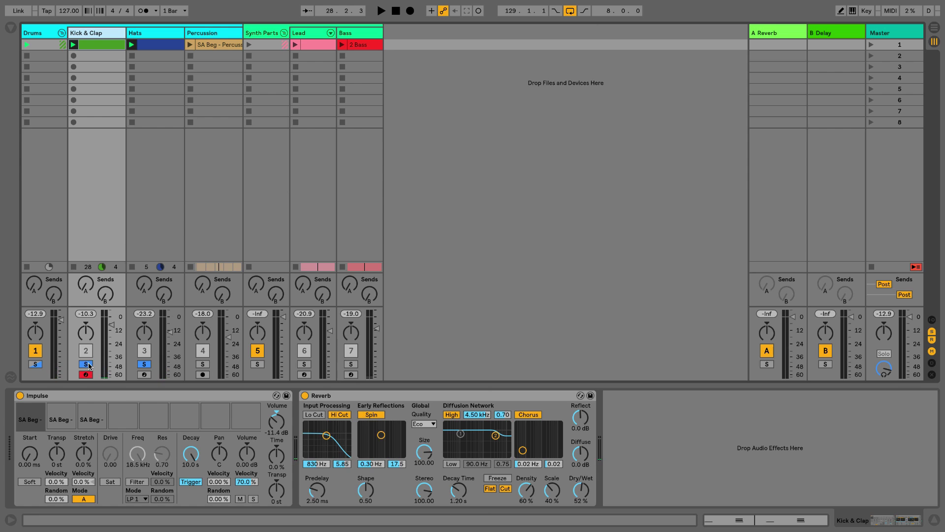
# Step: Clear the solo and delete the Reverb device from the Kick & Clap track
pyautogui.click(87, 365)
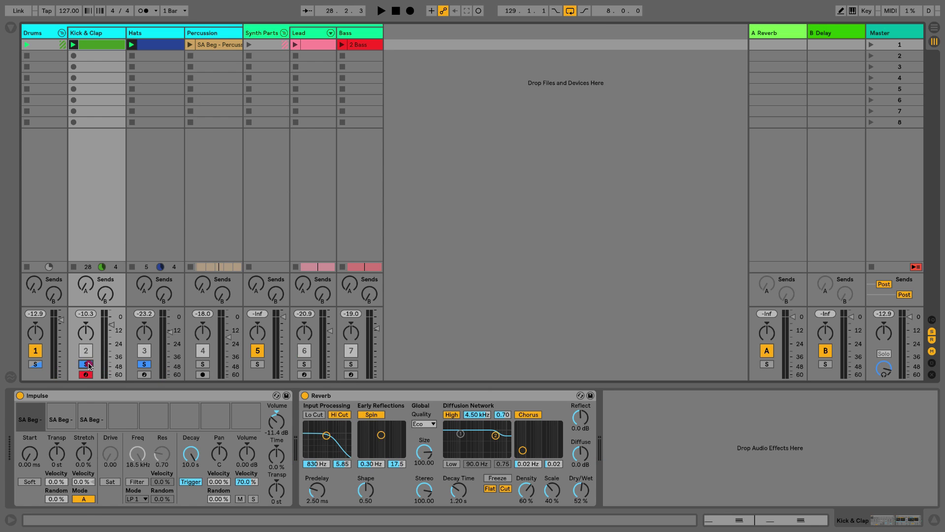
pyautogui.click(355, 395)
pyautogui.press('Delete')
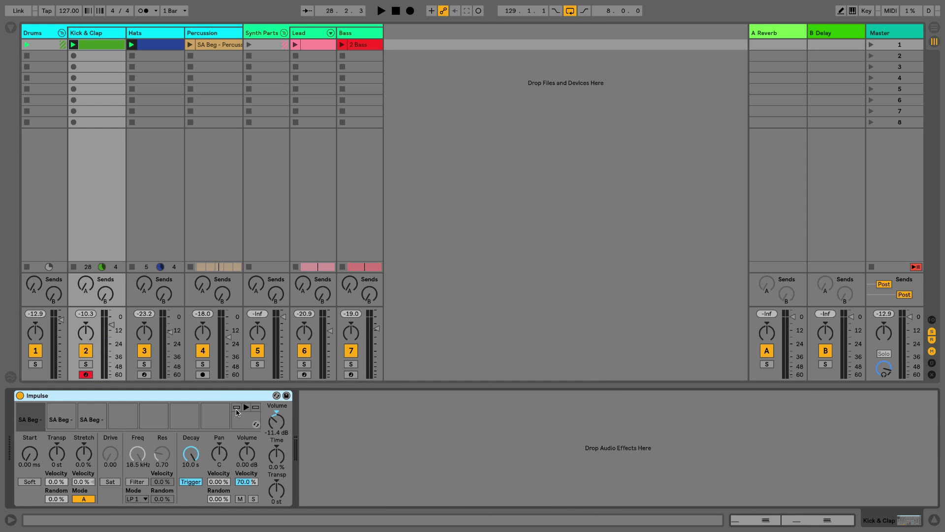
# Step: Check the A Reverb and B Delay devices, then hide and reshow the return tracks twice
pyautogui.click(782, 32)
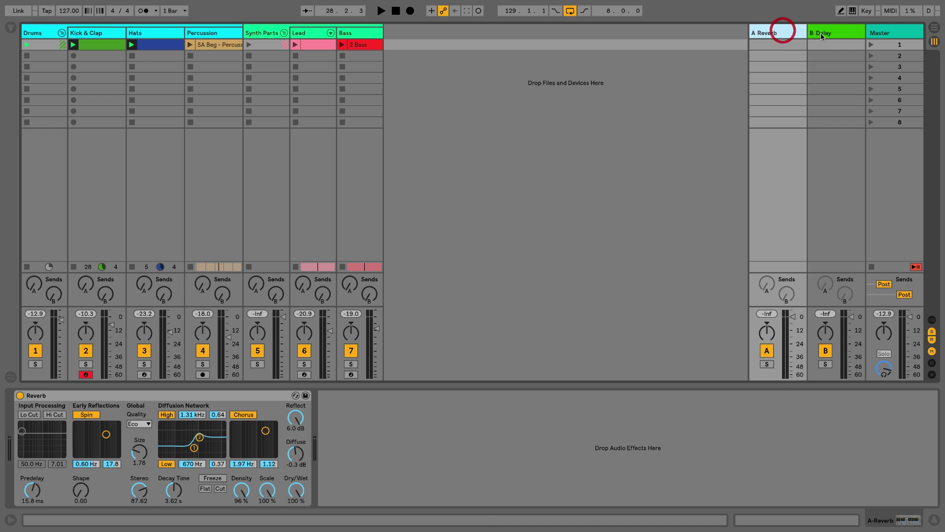
pyautogui.click(829, 32)
pyautogui.click(770, 36)
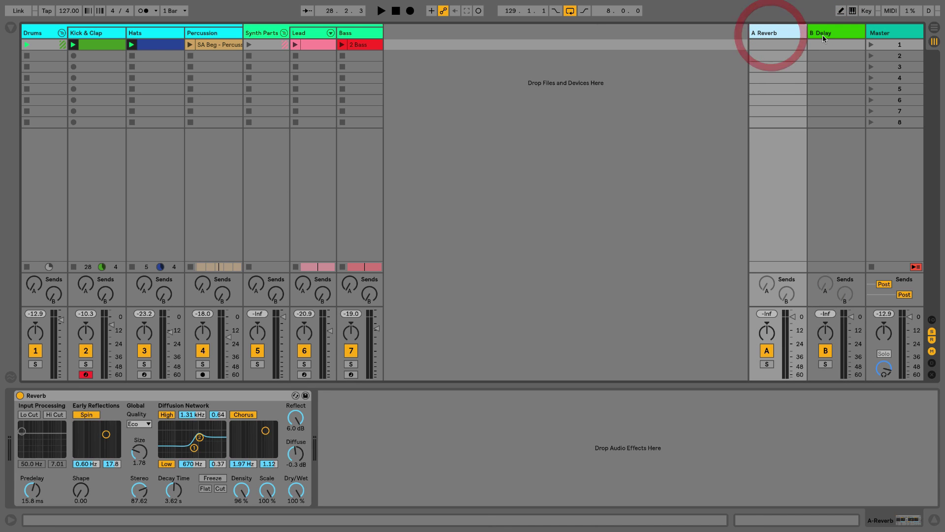
pyautogui.click(833, 36)
pyautogui.click(932, 340)
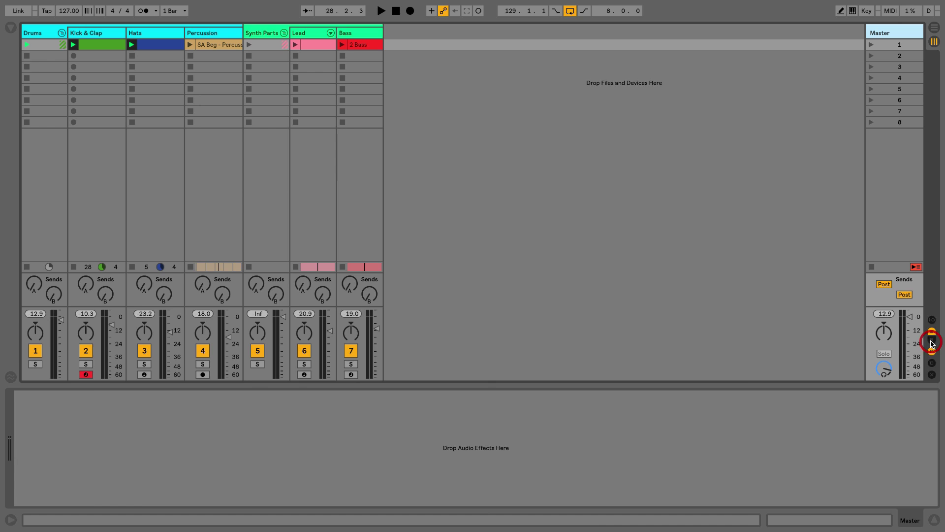
pyautogui.click(932, 340)
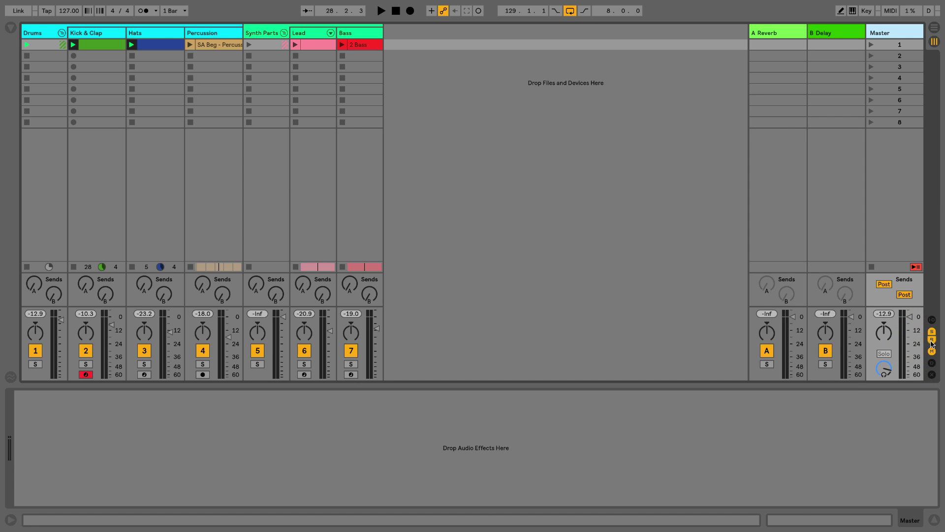
pyautogui.click(932, 340)
pyautogui.click(932, 340)
# Step: Compare the return devices, ending on A Reverb's Reverb at 3.62 s decay, 100 % Dry/Wet
pyautogui.click(775, 35)
pyautogui.click(835, 34)
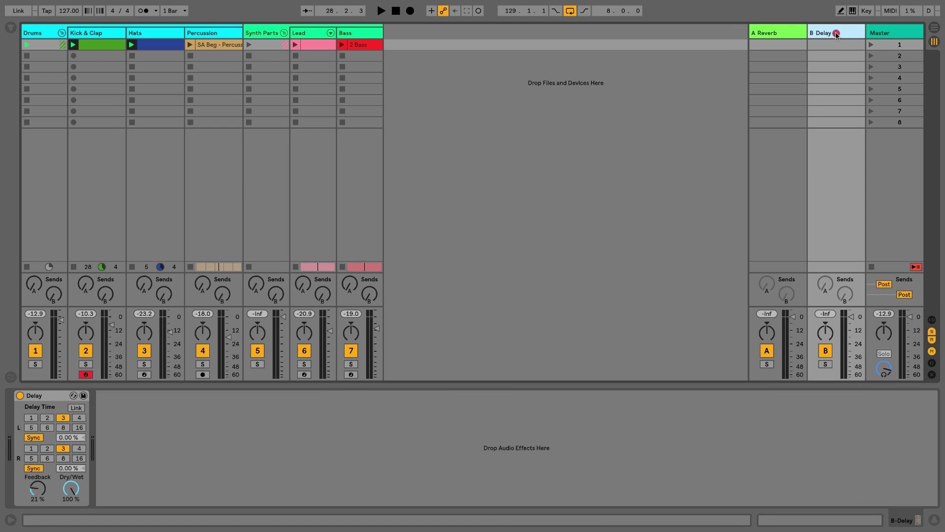
pyautogui.click(796, 35)
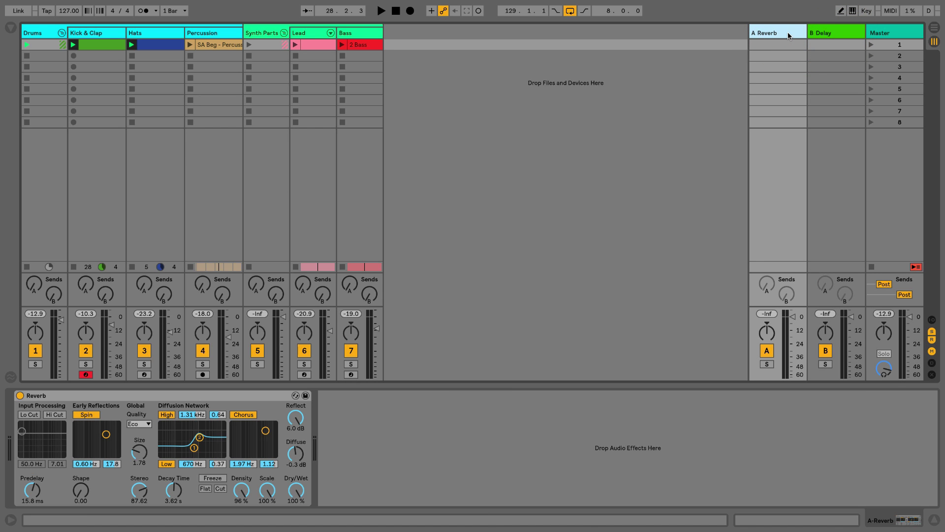
pyautogui.click(827, 35)
pyautogui.click(772, 35)
pyautogui.moveTo(123, 2)
pyautogui.click(79, 6)
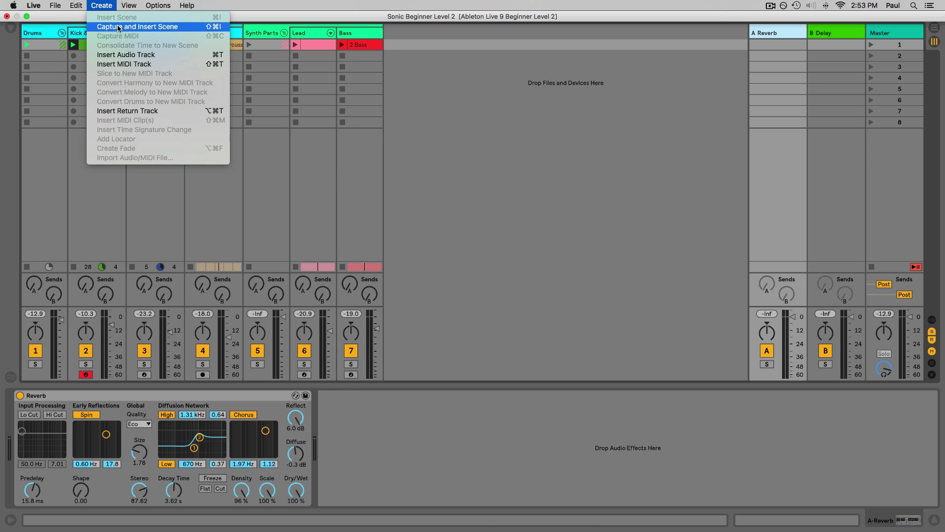
pyautogui.click(129, 113)
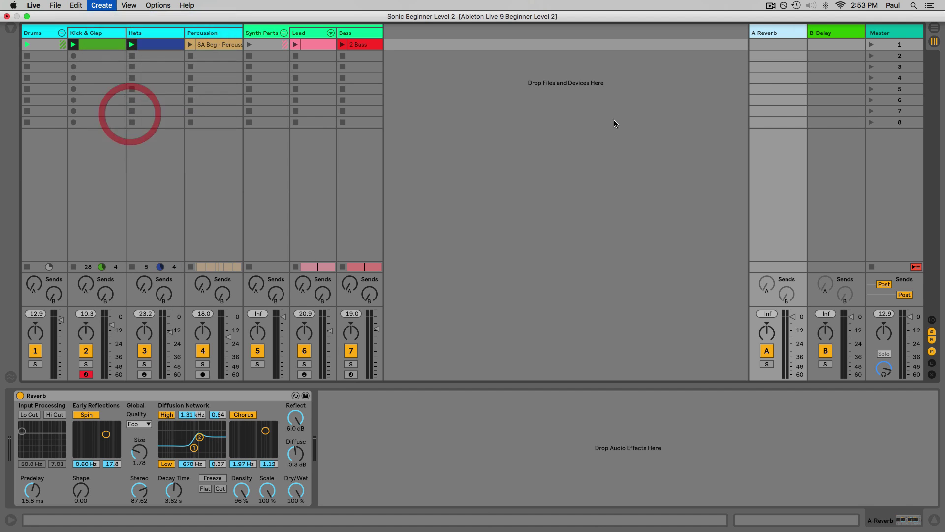
pyautogui.click(831, 36)
pyautogui.click(762, 36)
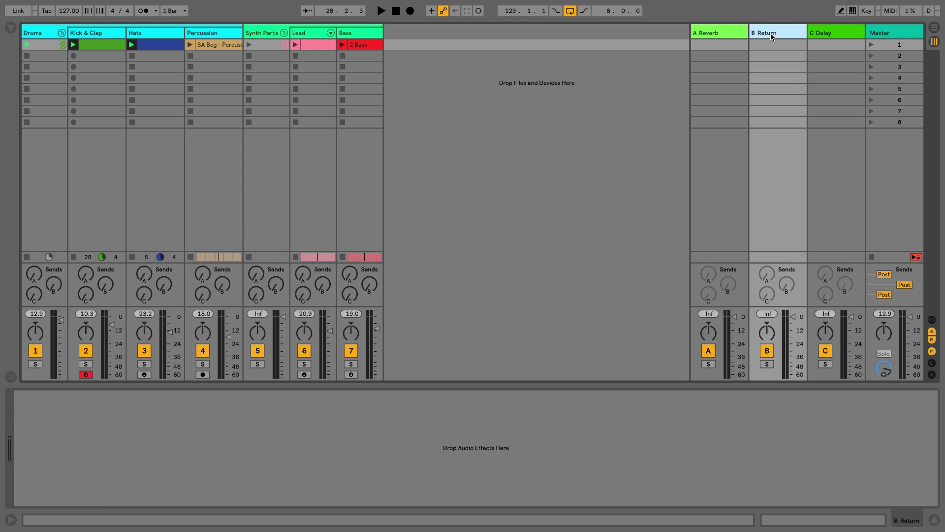
pyautogui.press('Delete')
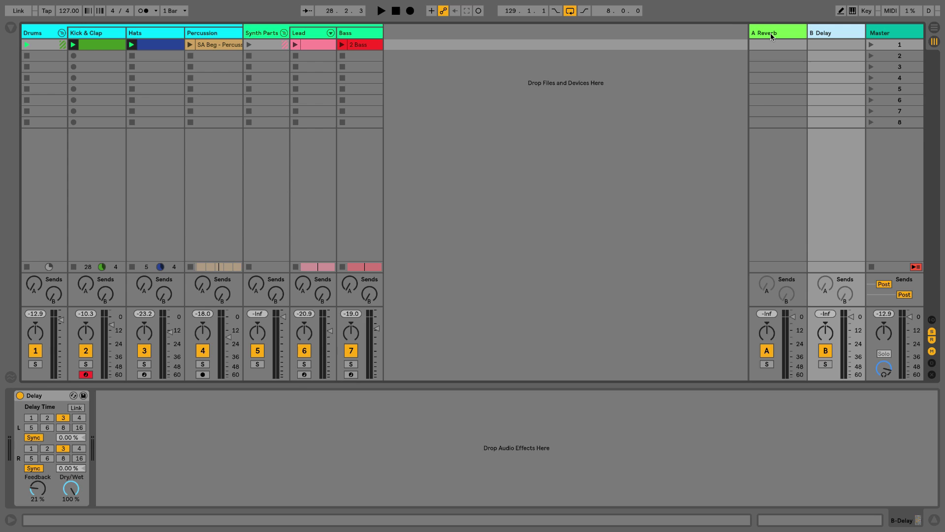
pyautogui.click(771, 36)
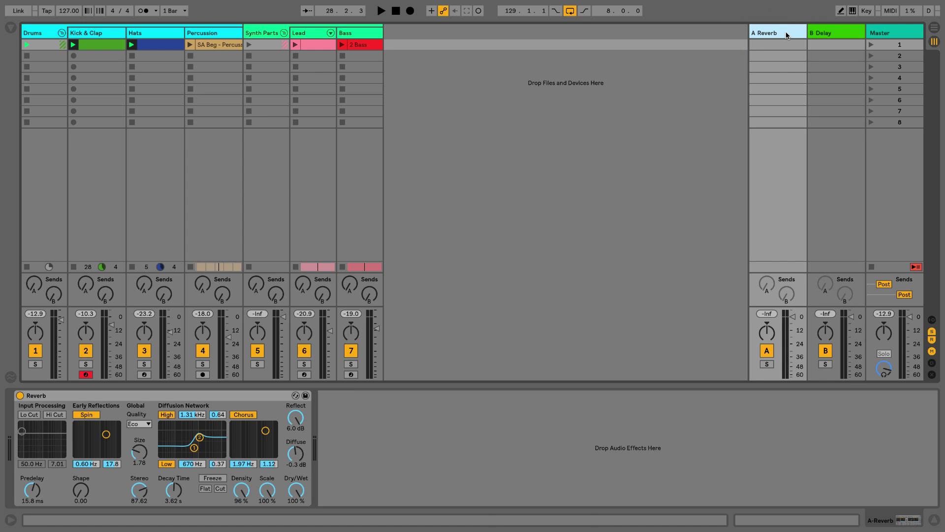
pyautogui.click(822, 35)
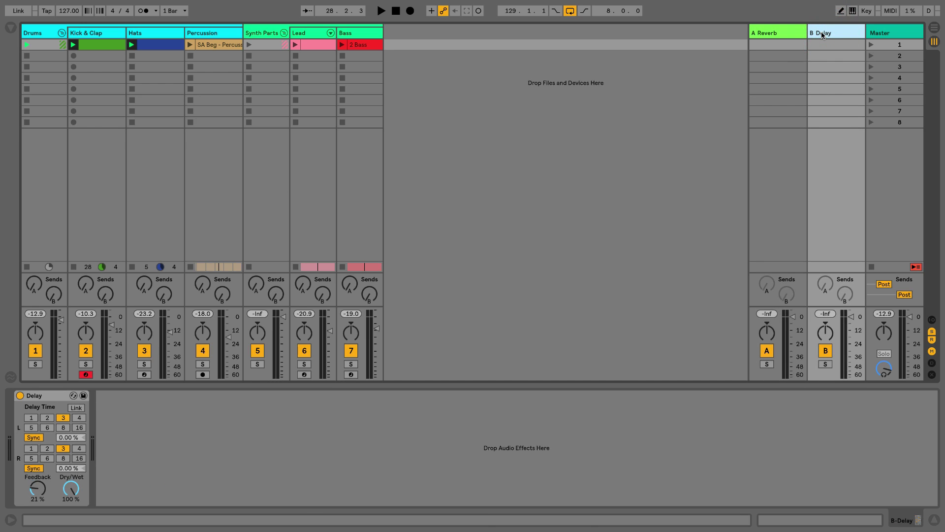
pyautogui.click(786, 36)
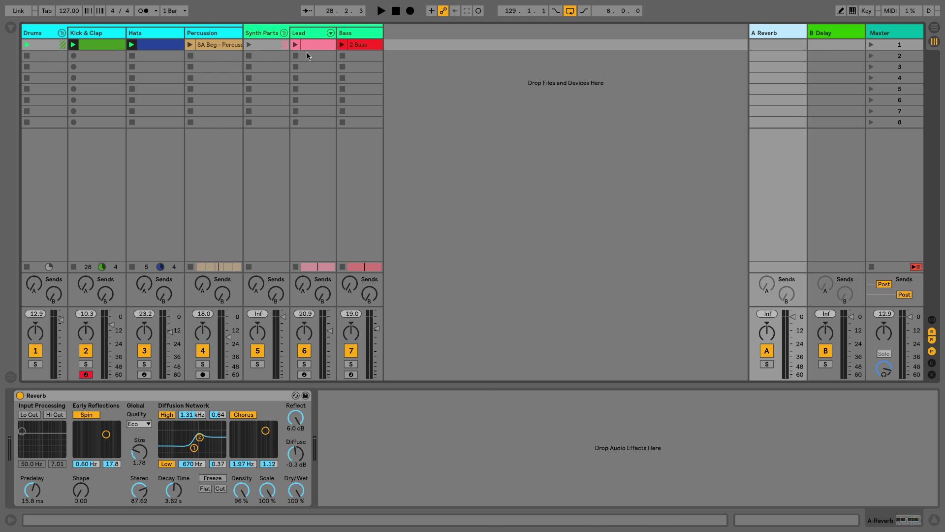
pyautogui.moveTo(362, 44); pyautogui.dragTo(766, 47)
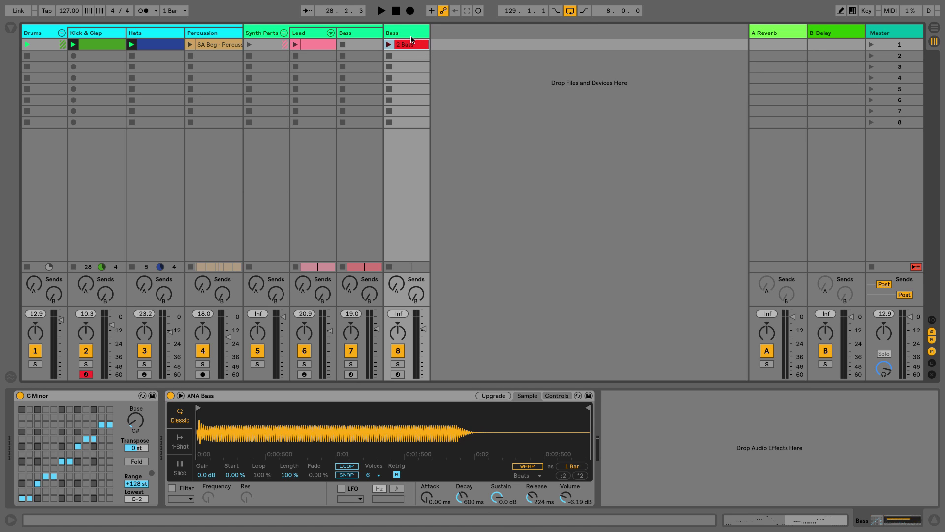
pyautogui.hotkey('ctrl', 'z')
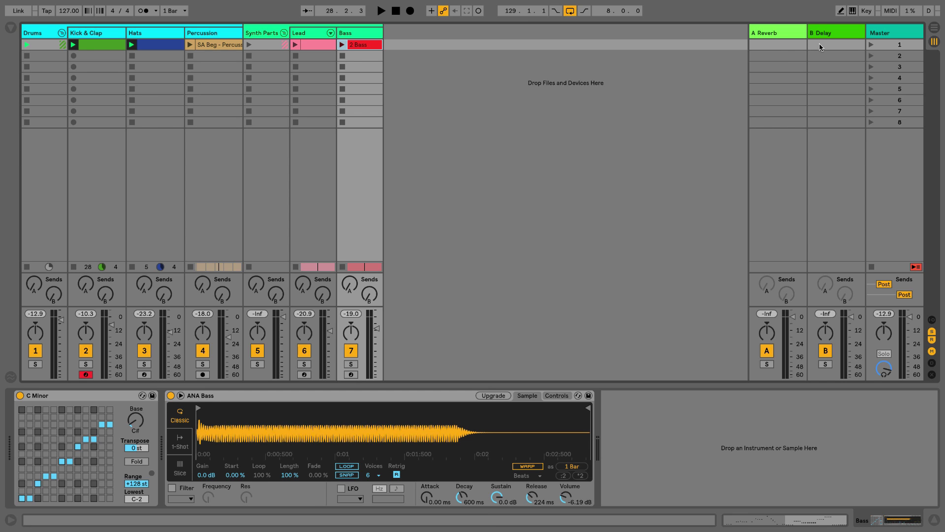
pyautogui.click(767, 33)
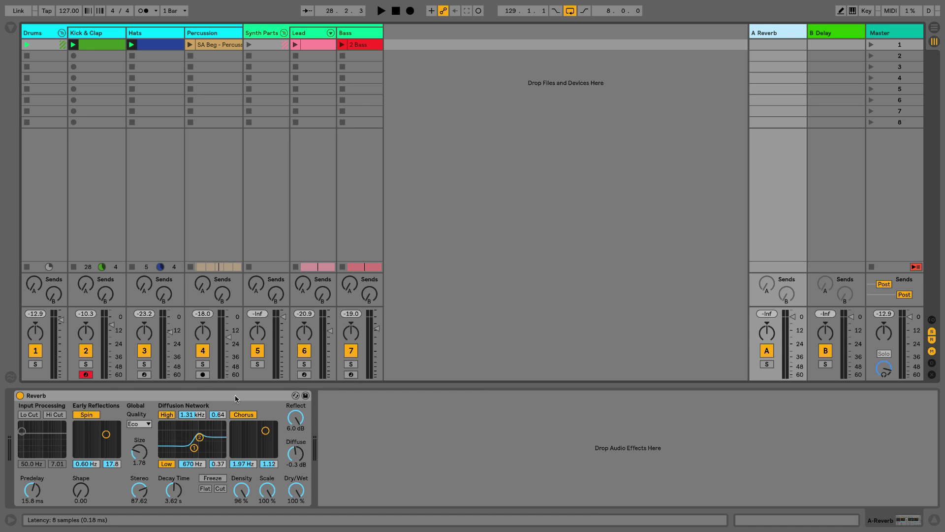
pyautogui.click(85, 284)
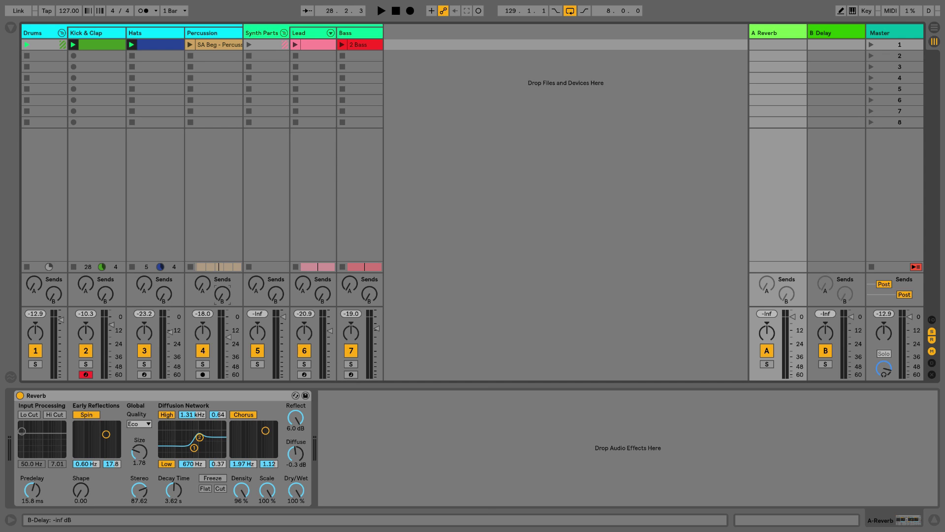
pyautogui.click(94, 46)
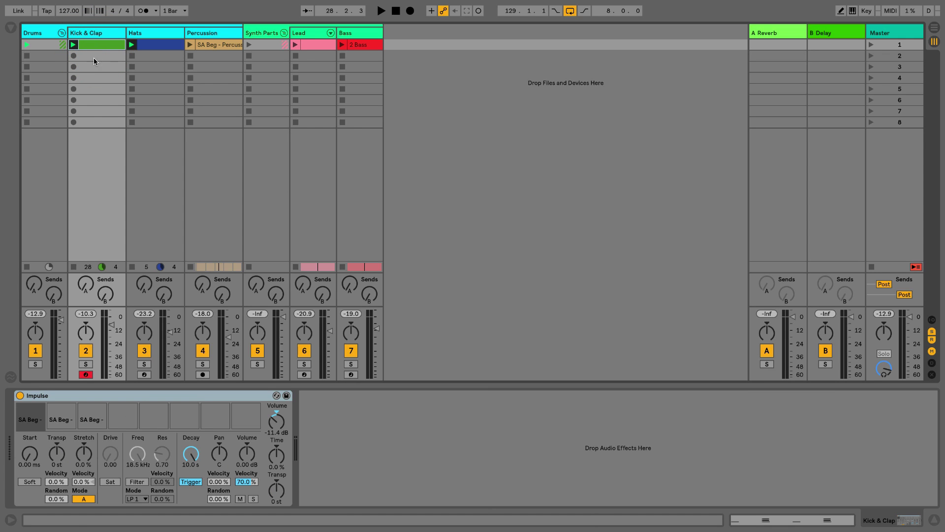
pyautogui.moveTo(86, 283); pyautogui.dragTo(86, 280)
pyautogui.click(776, 33)
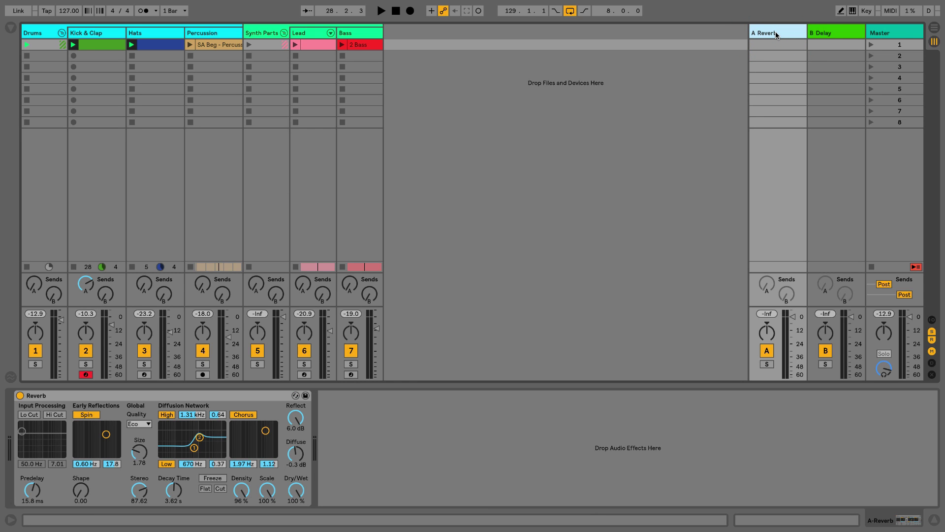
pyautogui.moveTo(89, 285); pyautogui.dragTo(89, 325)
pyautogui.click(932, 334)
pyautogui.click(932, 335)
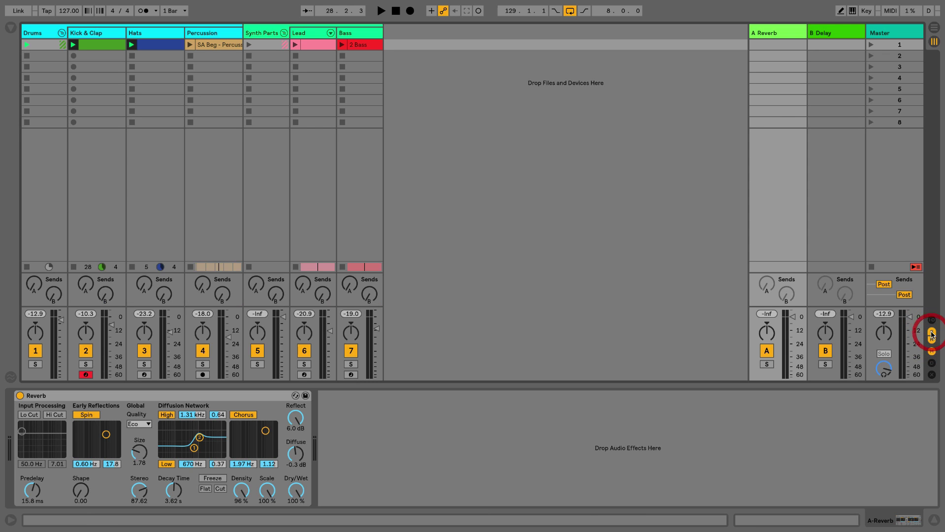
pyautogui.click(932, 335)
pyautogui.click(932, 335)
pyautogui.press('Tab')
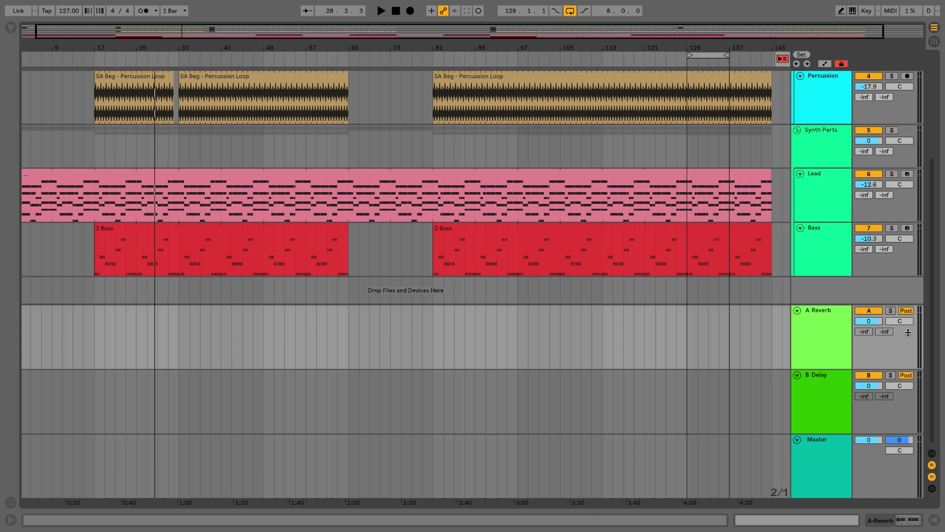
pyautogui.click(867, 239)
pyautogui.click(864, 249)
pyautogui.moveTo(867, 255); pyautogui.dragTo(849, 326)
pyautogui.click(829, 317)
pyautogui.click(820, 380)
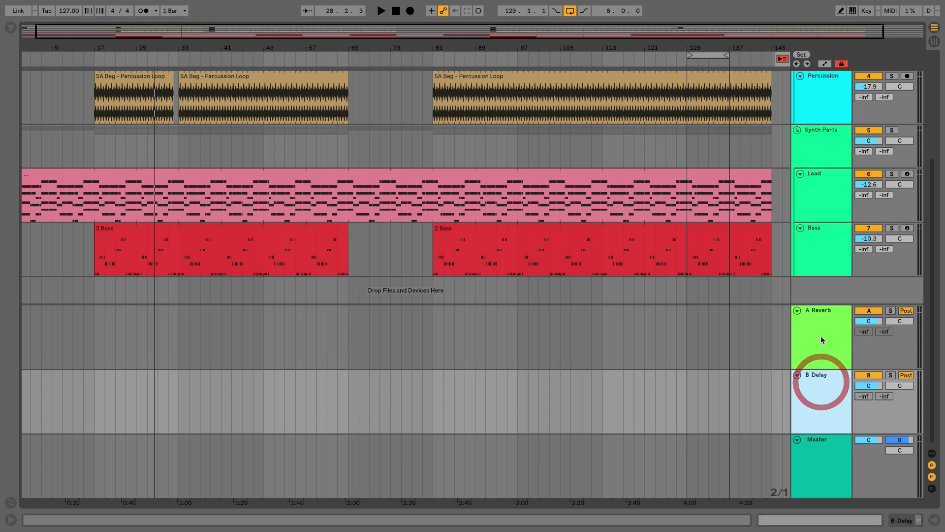
pyautogui.click(820, 336)
pyautogui.click(822, 375)
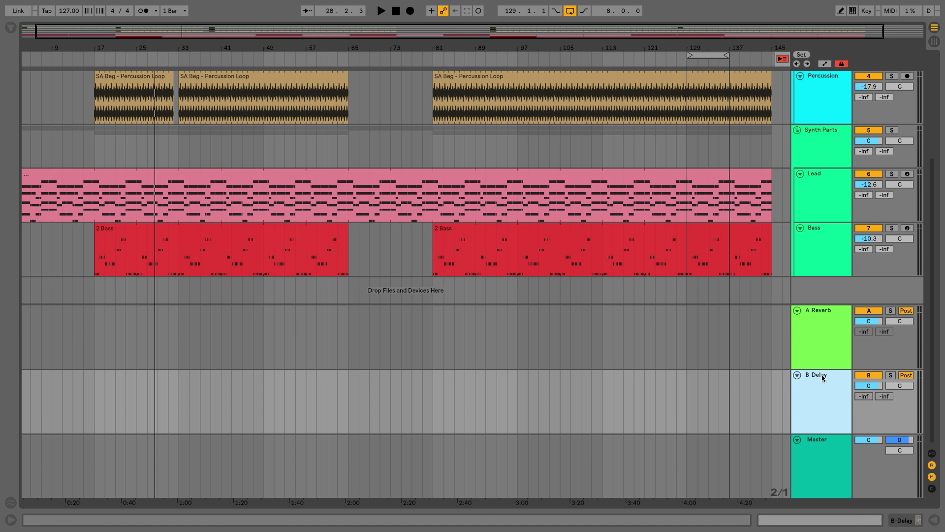
pyautogui.click(932, 465)
pyautogui.click(932, 465)
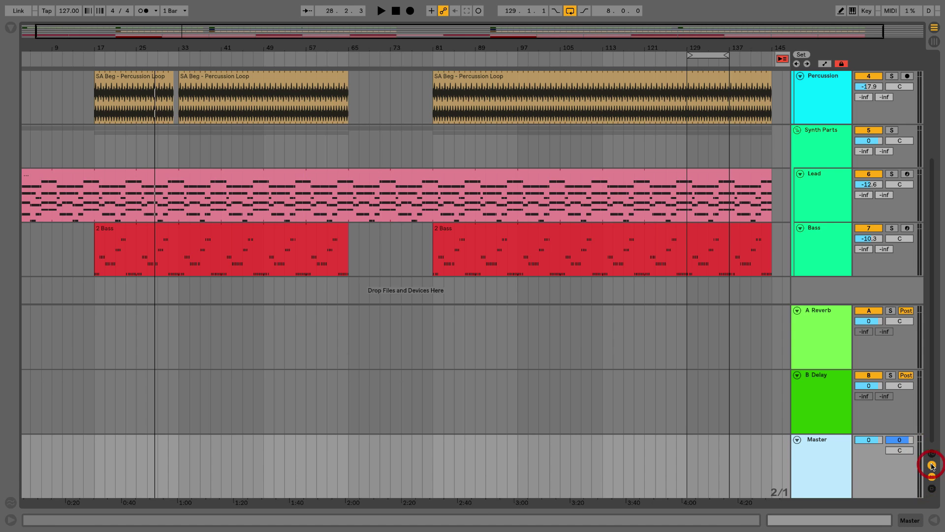
pyautogui.click(932, 465)
pyautogui.click(932, 465)
pyautogui.press('Tab')
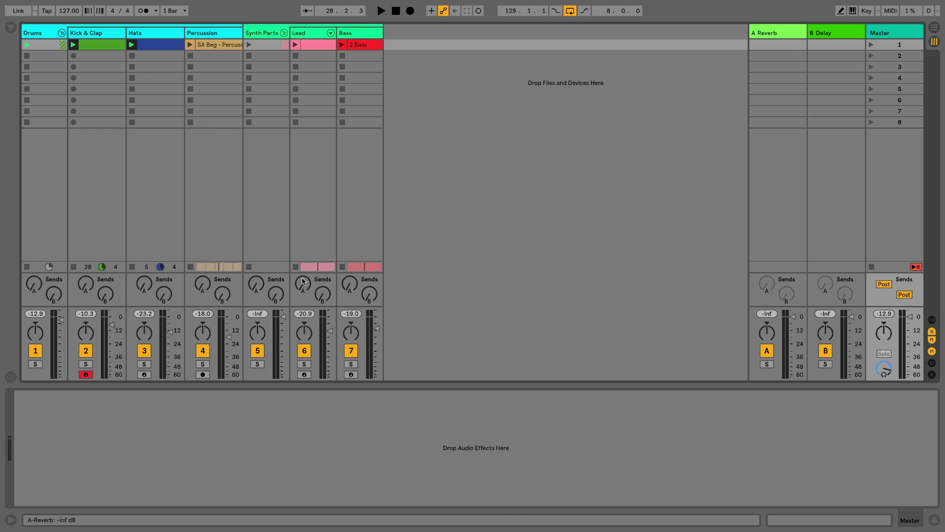
# Step: During playback, raise Kick & Clap's Send A to -5.7 dB and view the A Reverb device
pyautogui.press('space')
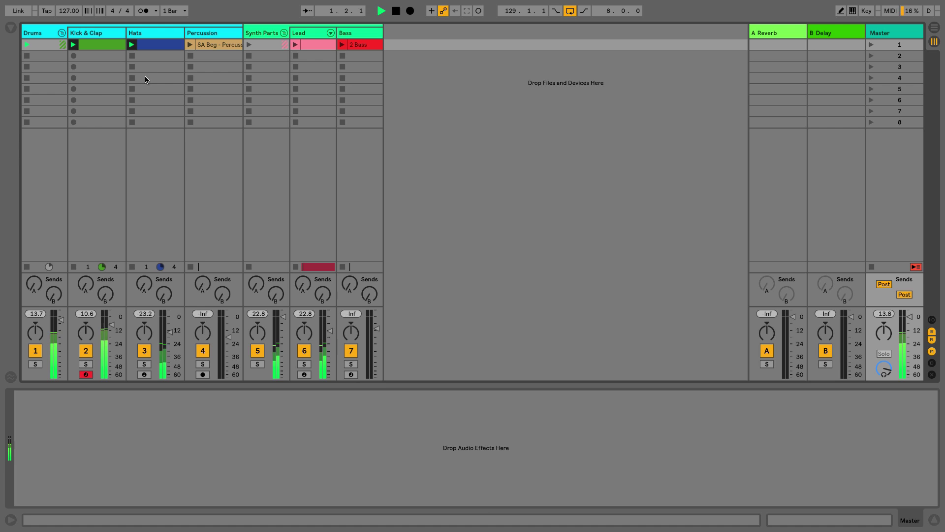
pyautogui.click(86, 288)
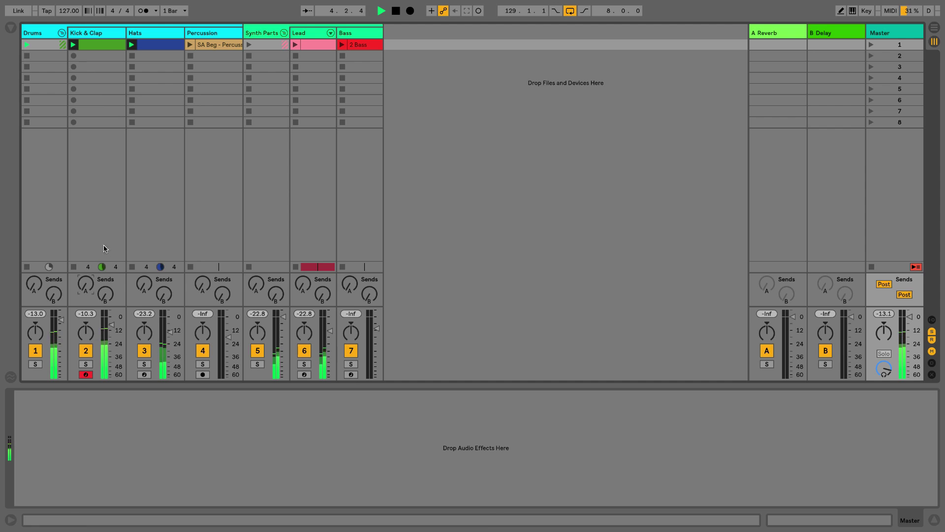
pyautogui.moveTo(86, 287); pyautogui.dragTo(87, 264)
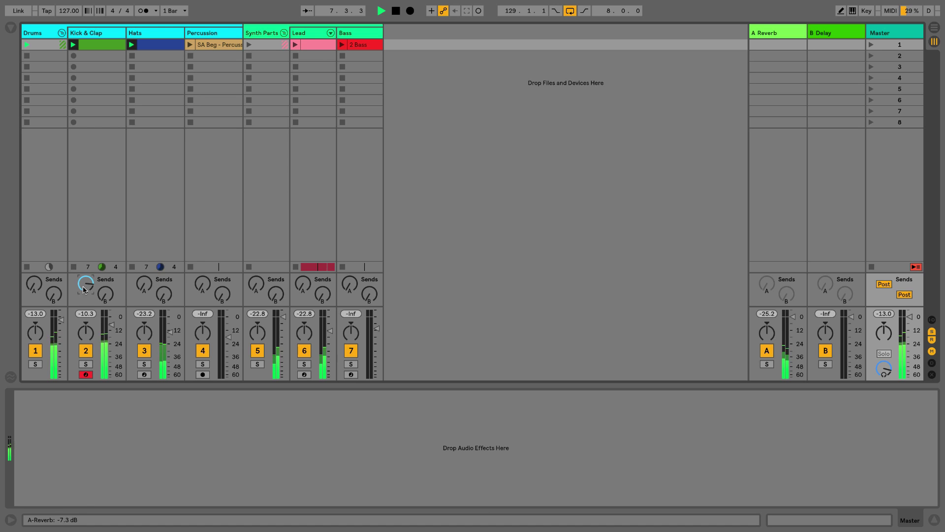
pyautogui.click(776, 31)
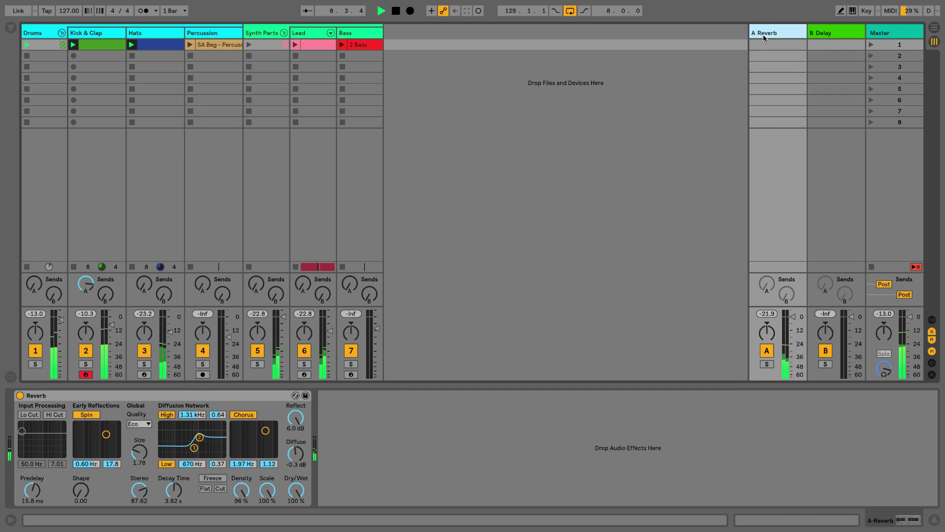
pyautogui.click(63, 395)
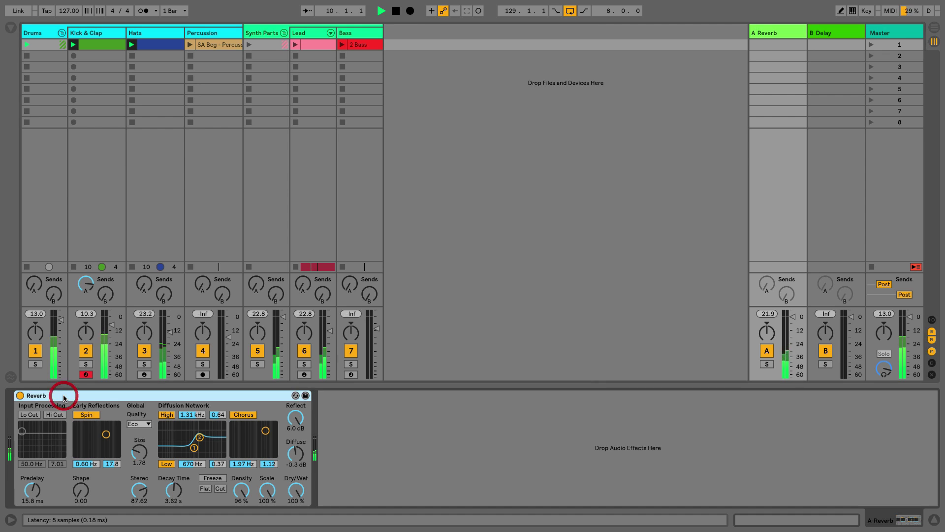
pyautogui.click(85, 285)
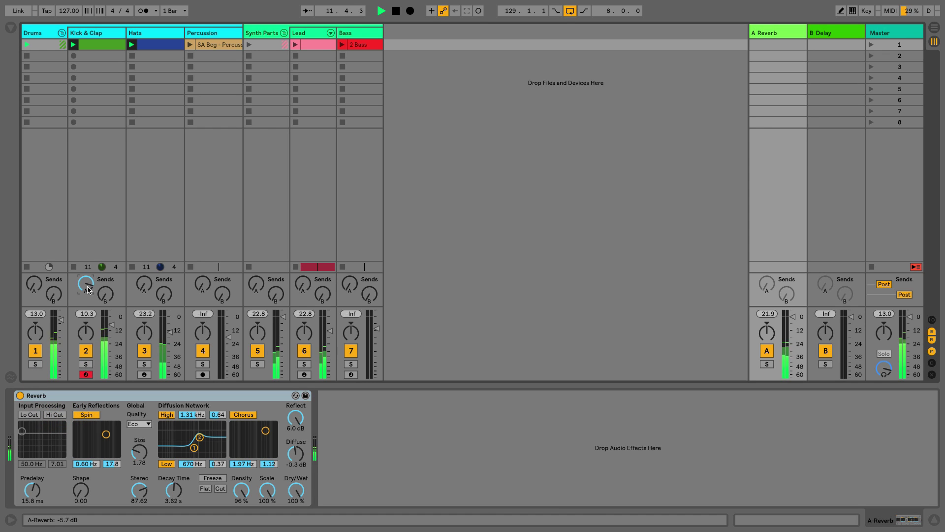
pyautogui.click(93, 33)
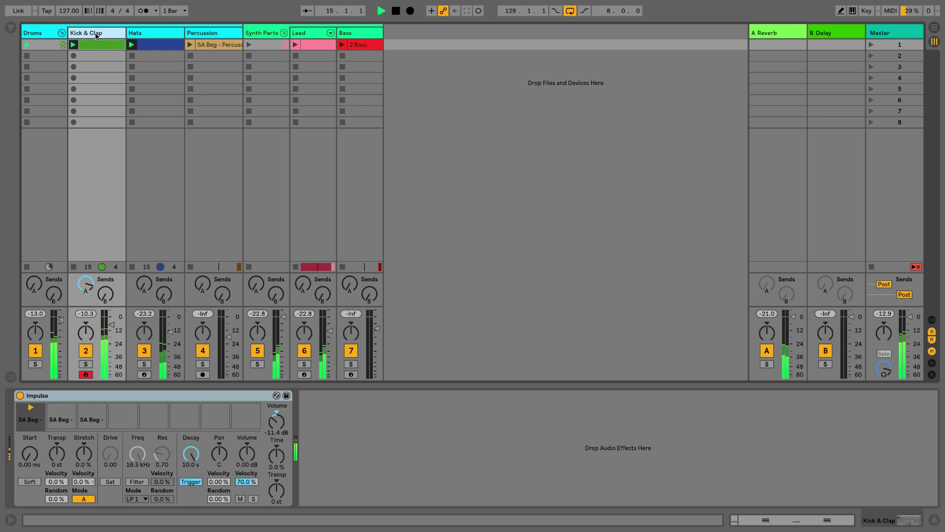
pyautogui.click(767, 31)
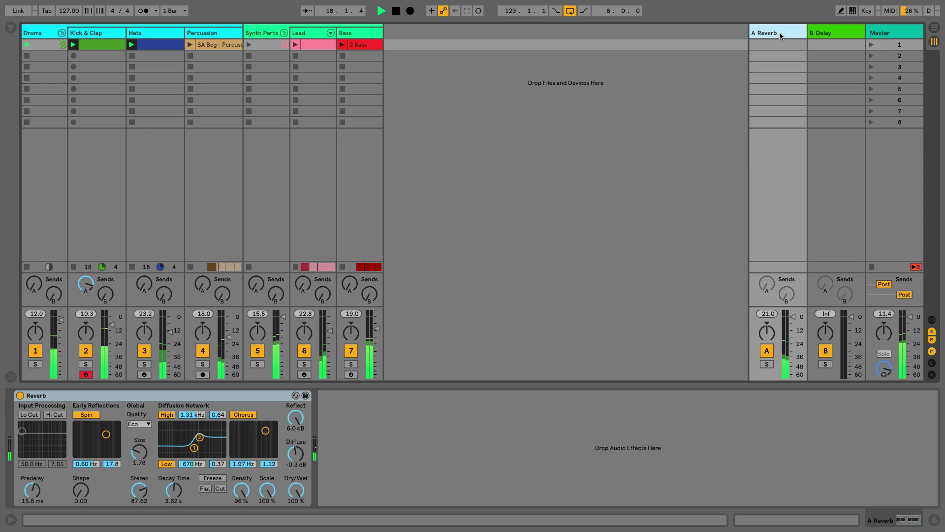
pyautogui.press('space')
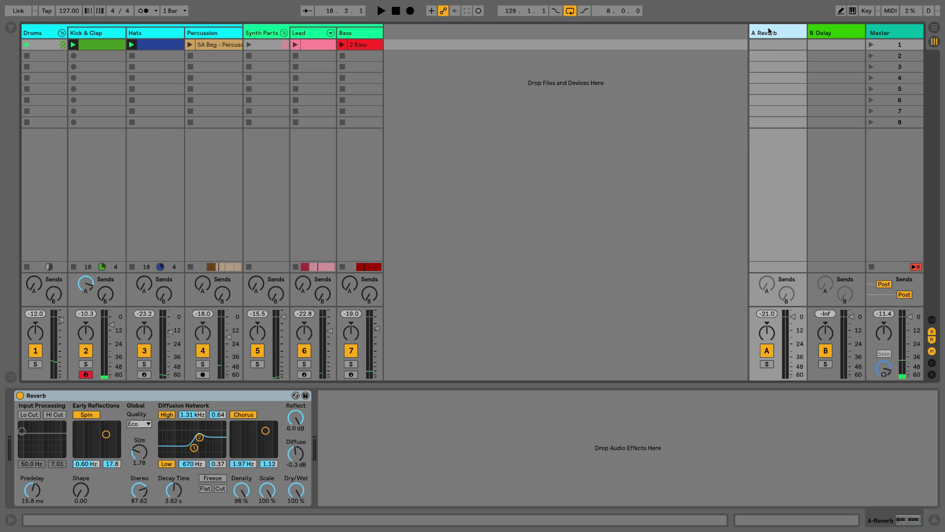
pyautogui.click(838, 35)
pyautogui.click(784, 33)
pyautogui.click(293, 499)
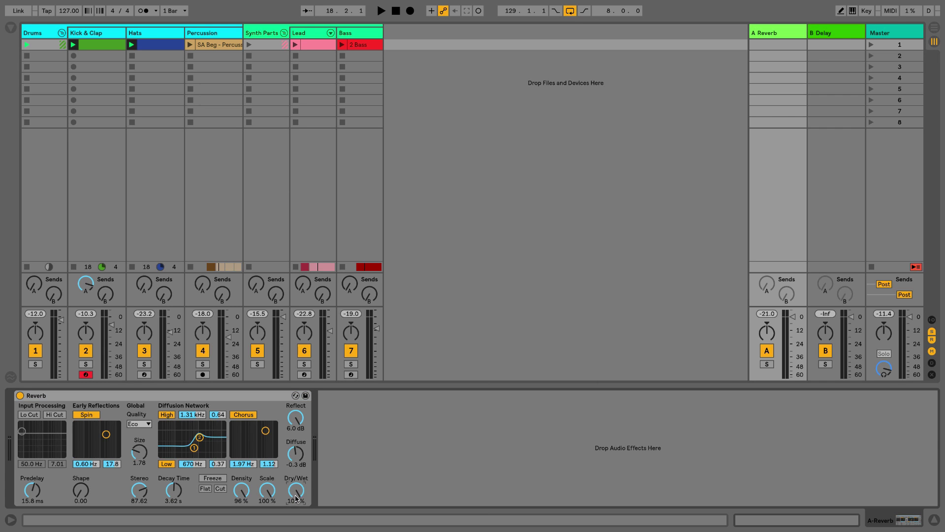
pyautogui.click(101, 33)
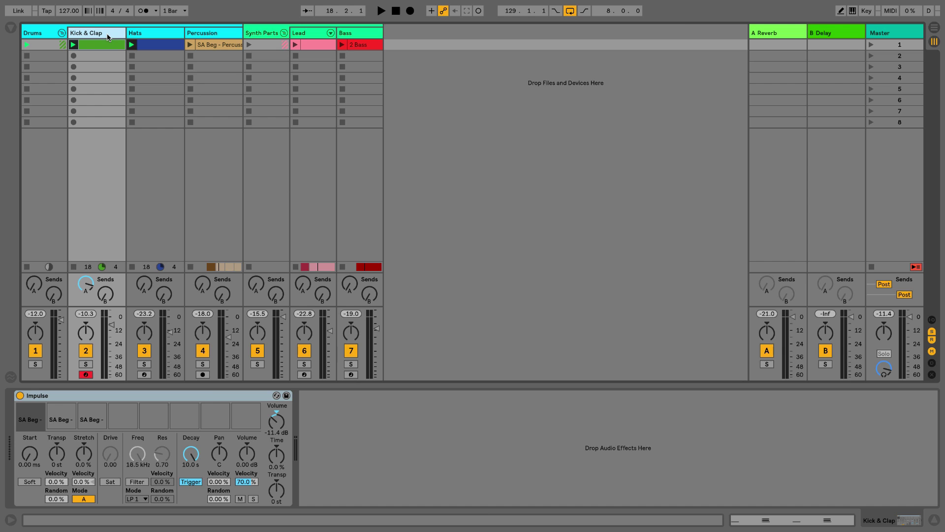
pyautogui.click(767, 34)
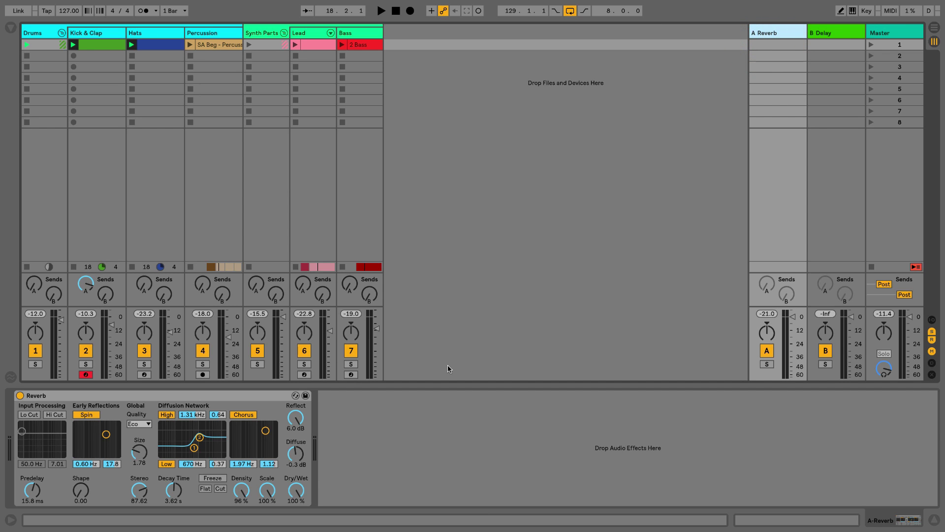
pyautogui.click(296, 491)
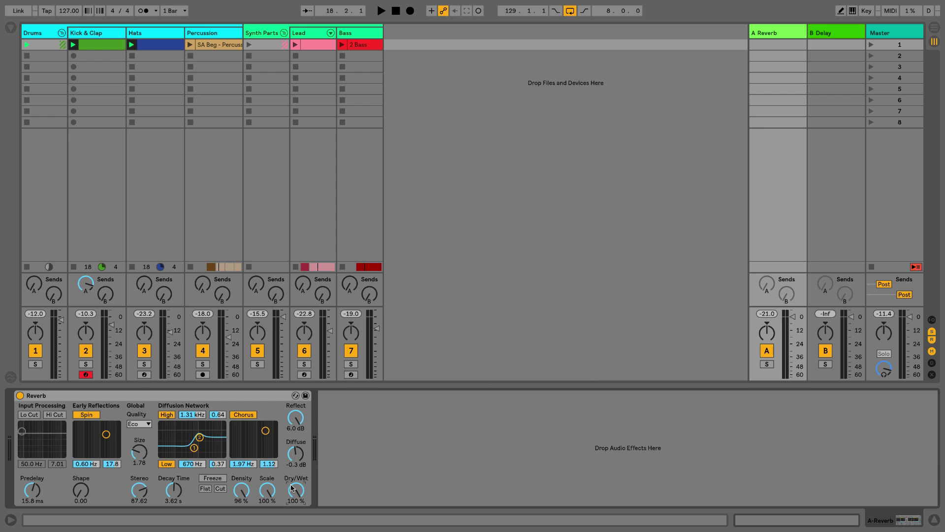
# Step: While playing, lower Kick & Clap's Send A slightly and set the A Reverb return to -3.7 dB
pyautogui.press('space')
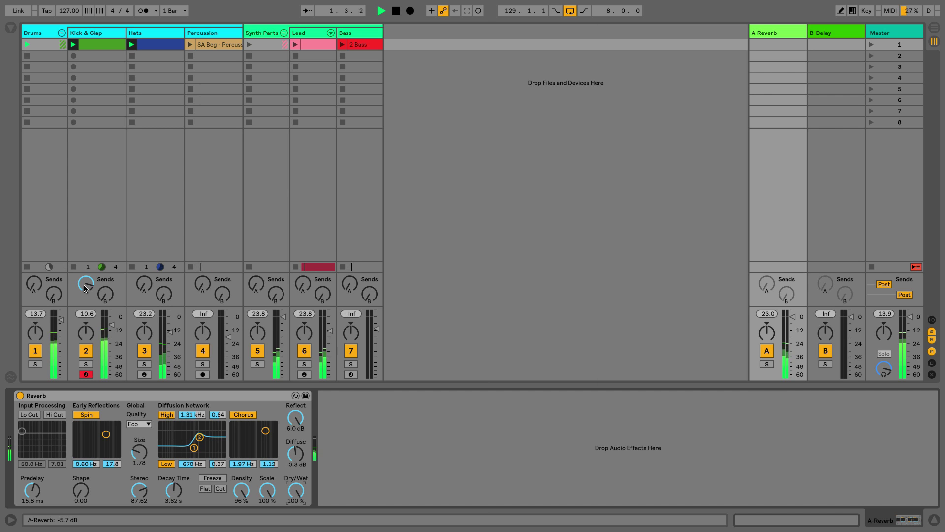
pyautogui.moveTo(85, 288); pyautogui.dragTo(85, 295)
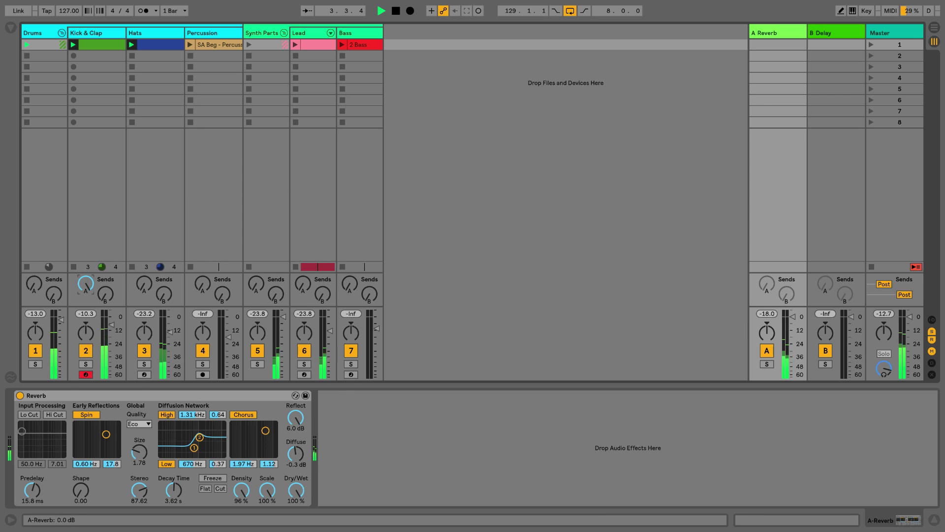
pyautogui.click(792, 317)
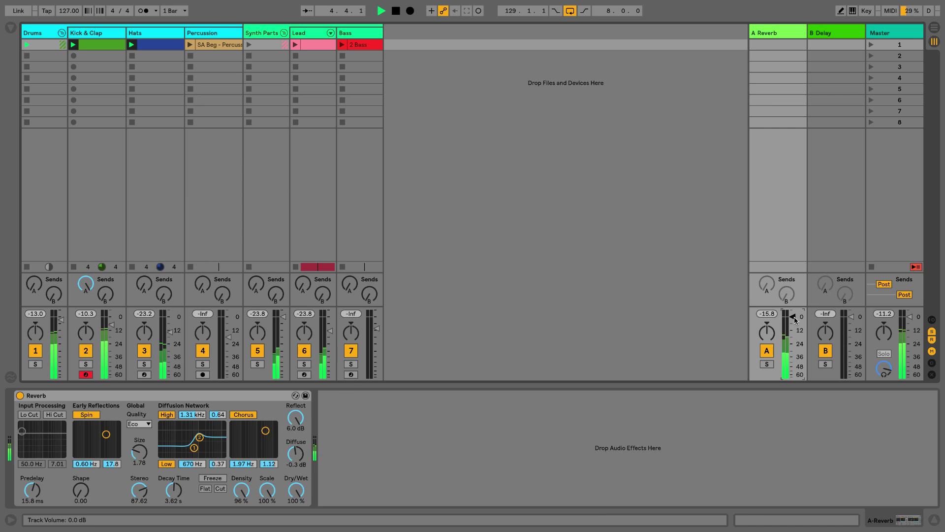
pyautogui.moveTo(793, 316)
pyautogui.mouseDown()
pyautogui.moveTo(793, 334)
pyautogui.moveTo(793, 318)
pyautogui.moveTo(803, 330)
pyautogui.mouseUp()
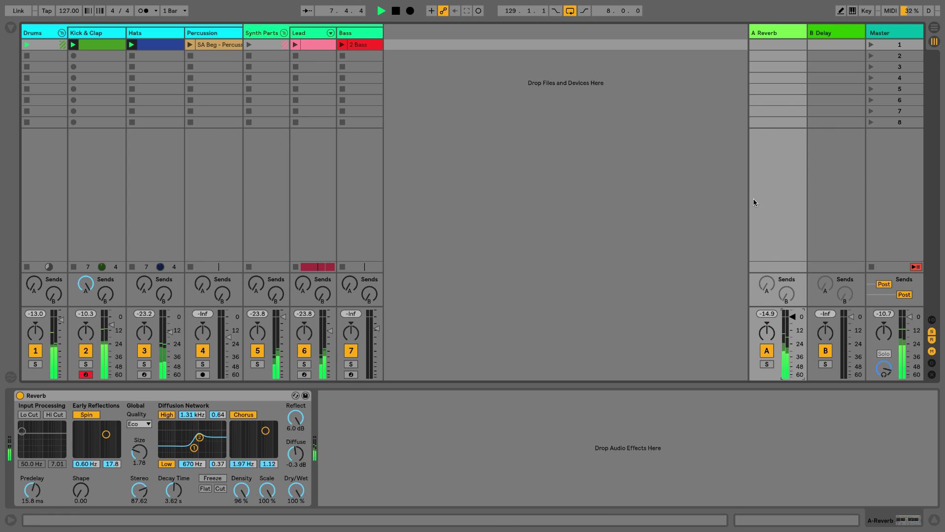
pyautogui.press('space')
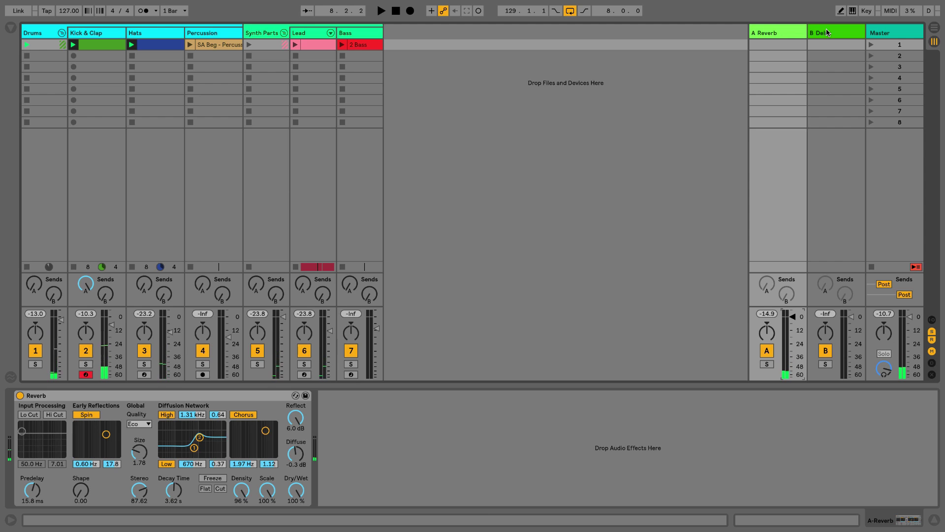
pyautogui.click(783, 34)
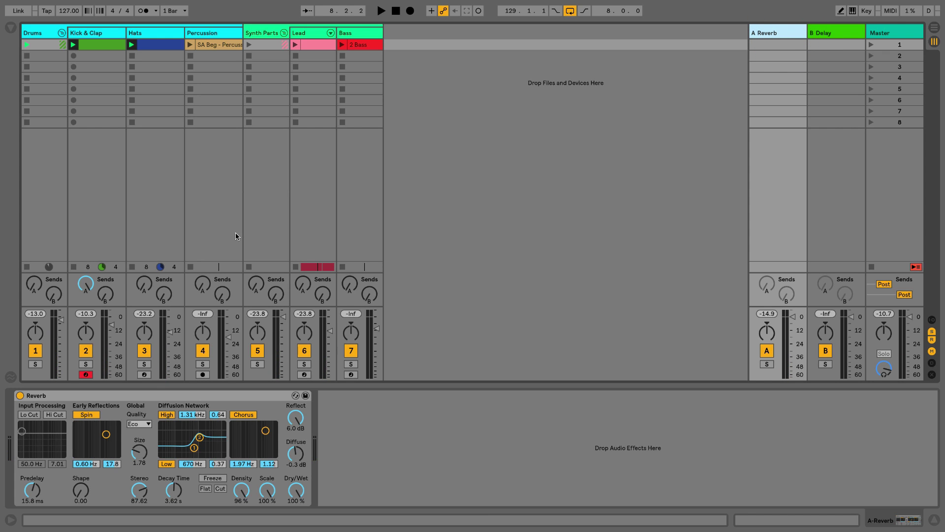
pyautogui.click(144, 284)
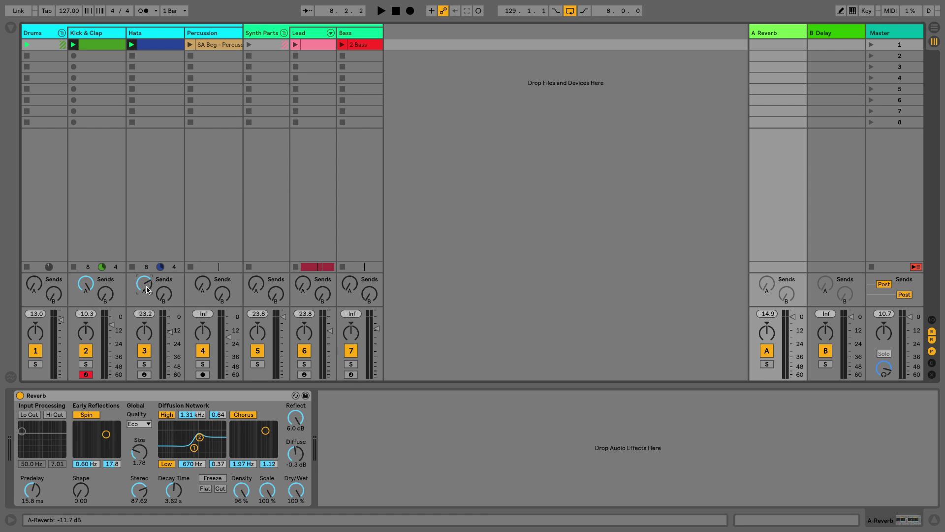
# Step: Raise Send A on Kick & Clap and Hats, and turn Lead's Send A up then fully off
pyautogui.press('space')
pyautogui.moveTo(85, 284); pyautogui.dragTo(86, 272)
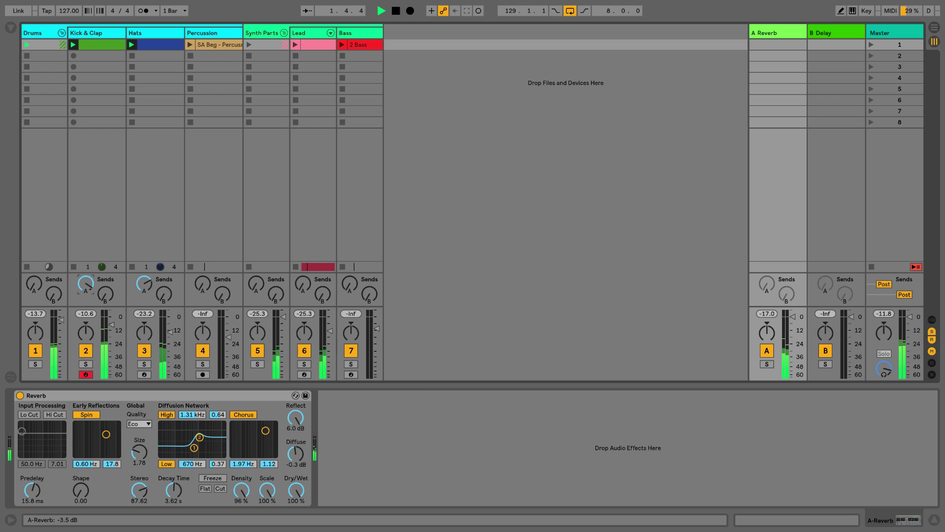
pyautogui.moveTo(144, 284); pyautogui.dragTo(145, 272)
pyautogui.moveTo(303, 284); pyautogui.dragTo(302, 274)
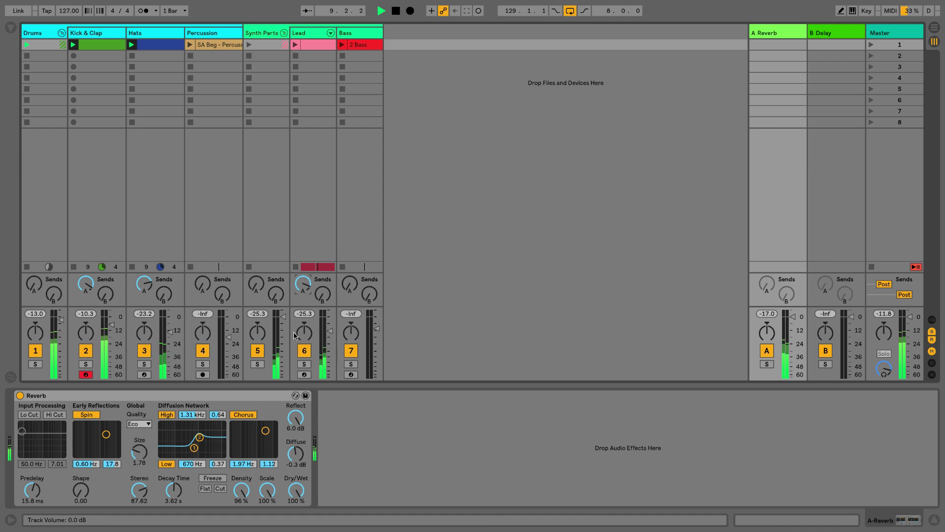
pyautogui.moveTo(303, 284); pyautogui.dragTo(302, 305)
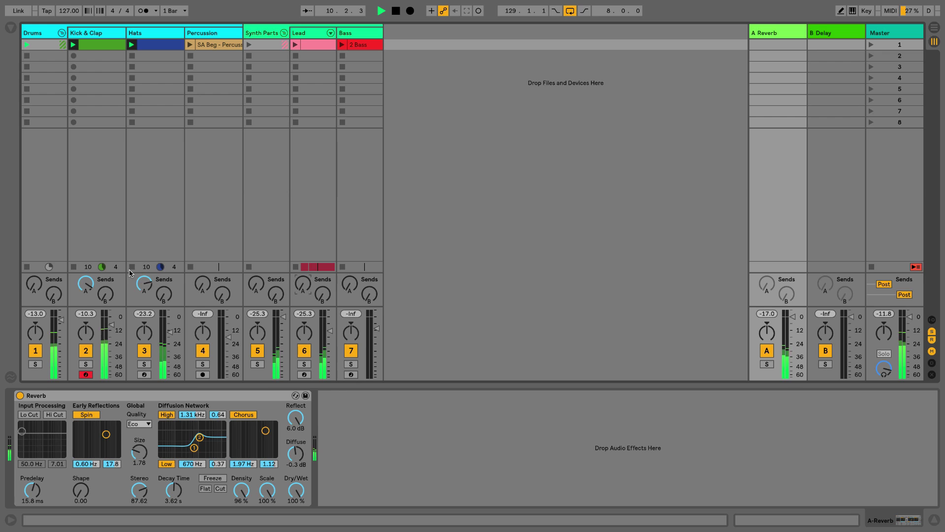
pyautogui.click(144, 284)
pyautogui.click(86, 285)
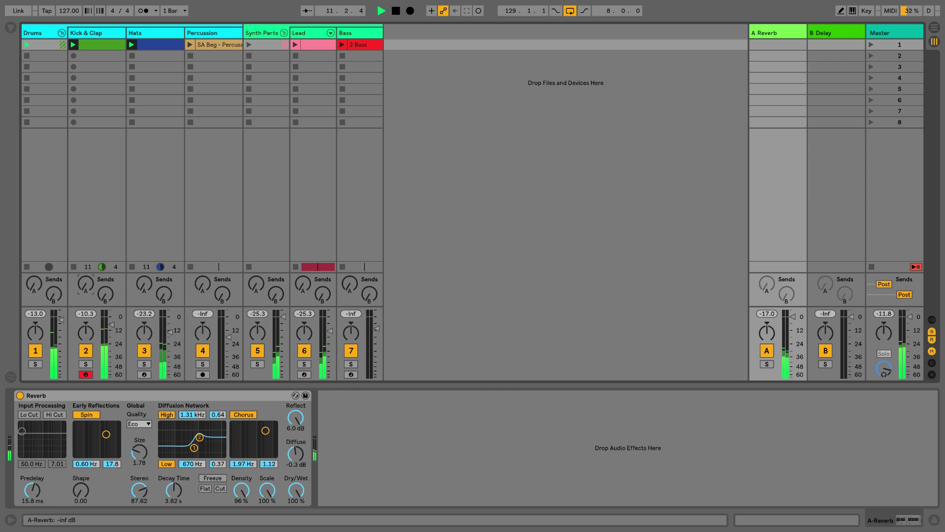
# Step: Solo Kick & Clap, select its Send B knob, and show the B Delay return's Delay device
pyautogui.click(87, 364)
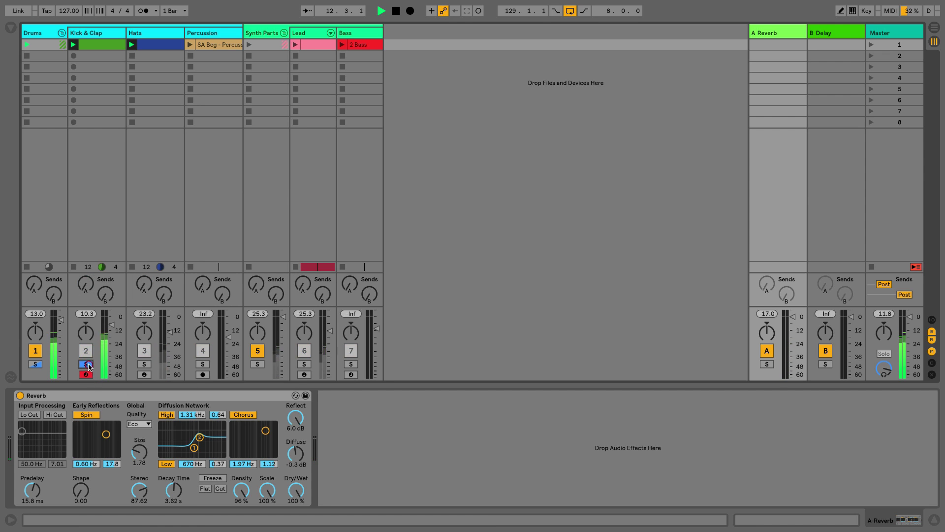
pyautogui.click(105, 295)
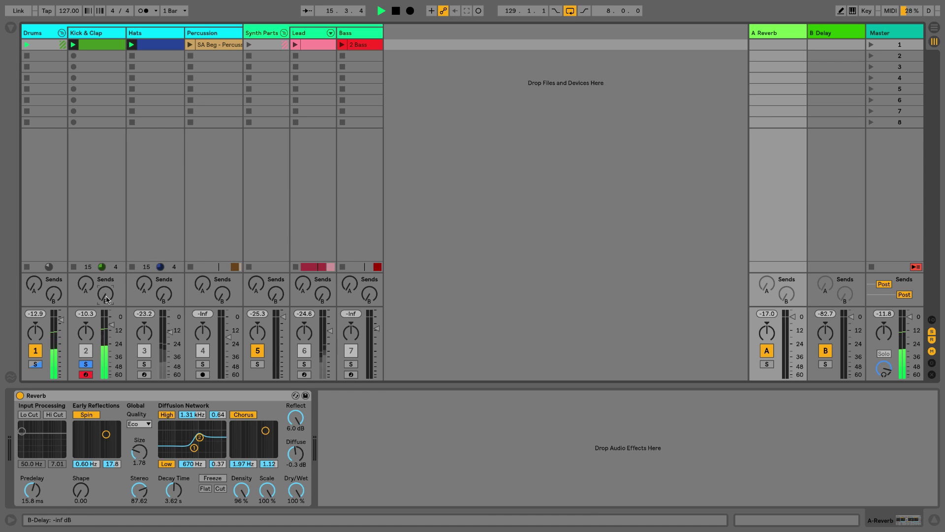
pyautogui.click(849, 31)
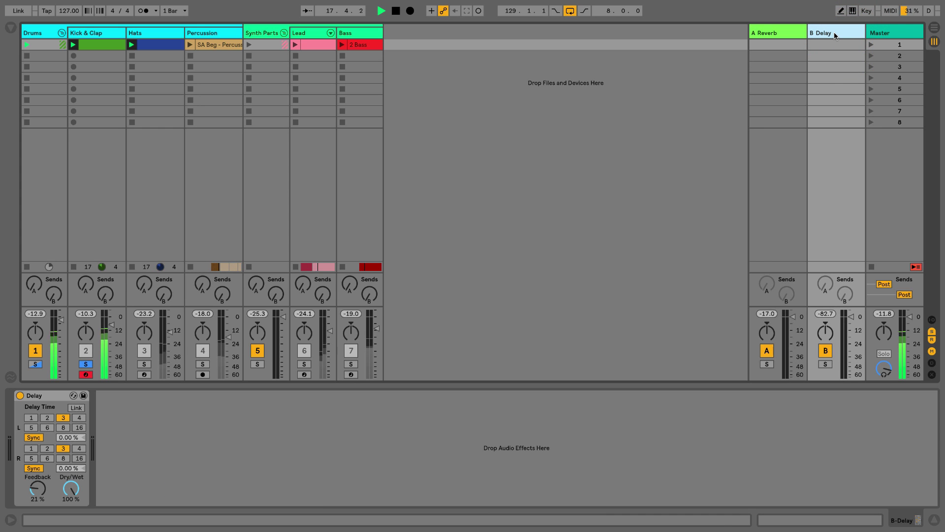
# Step: Briefly raise the Kick & Clap Send B to the delay, then turn it back down
pyautogui.click(71, 486)
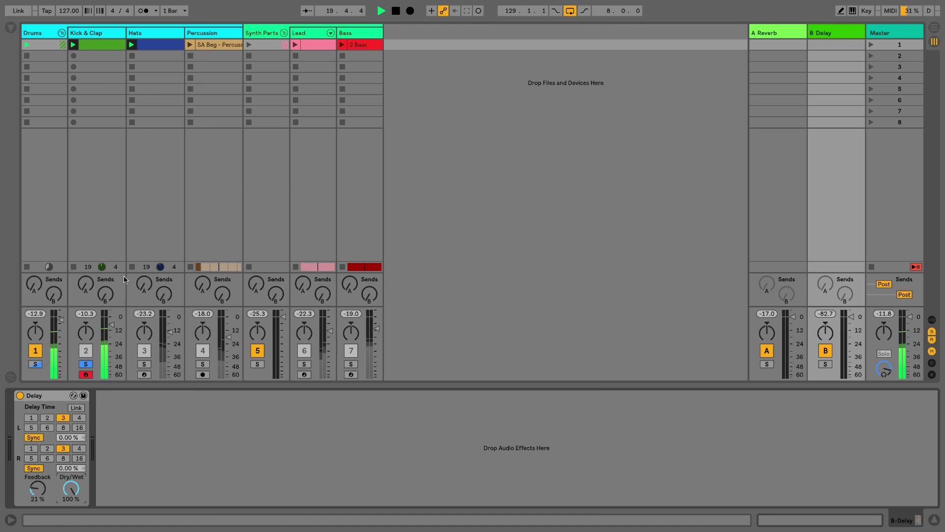
pyautogui.moveTo(105, 294); pyautogui.dragTo(105, 270)
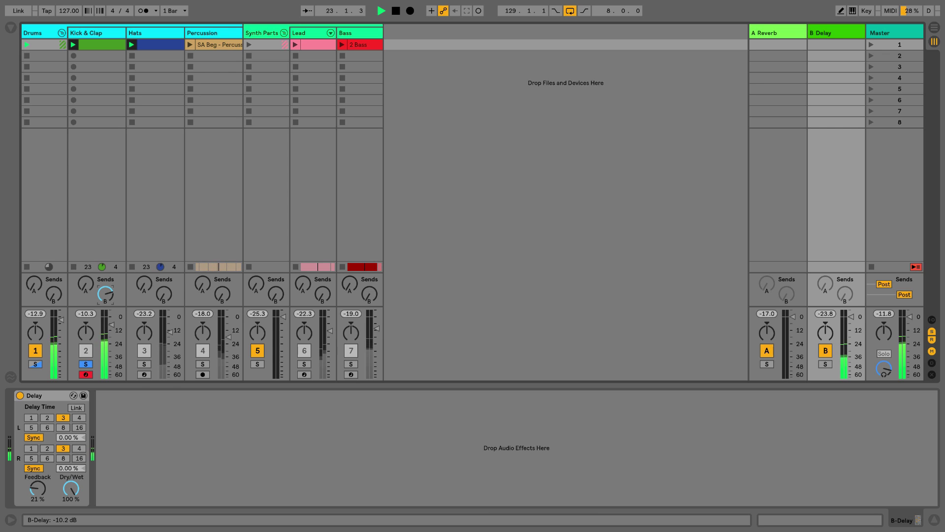
pyautogui.click(99, 37)
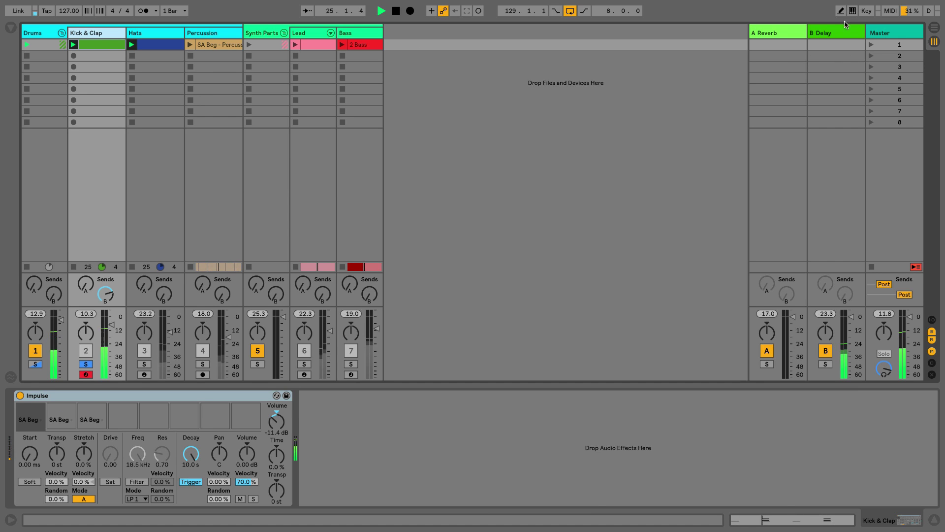
pyautogui.click(835, 32)
pyautogui.moveTo(105, 294)
pyautogui.mouseDown()
pyautogui.moveTo(105, 325)
pyautogui.moveTo(105, 283)
pyautogui.mouseUp()
# Step: Unsolo Drums and Kick & Clap, raise the Hats delay send, and set Kick & Clap's to -inf dB
pyautogui.click(86, 364)
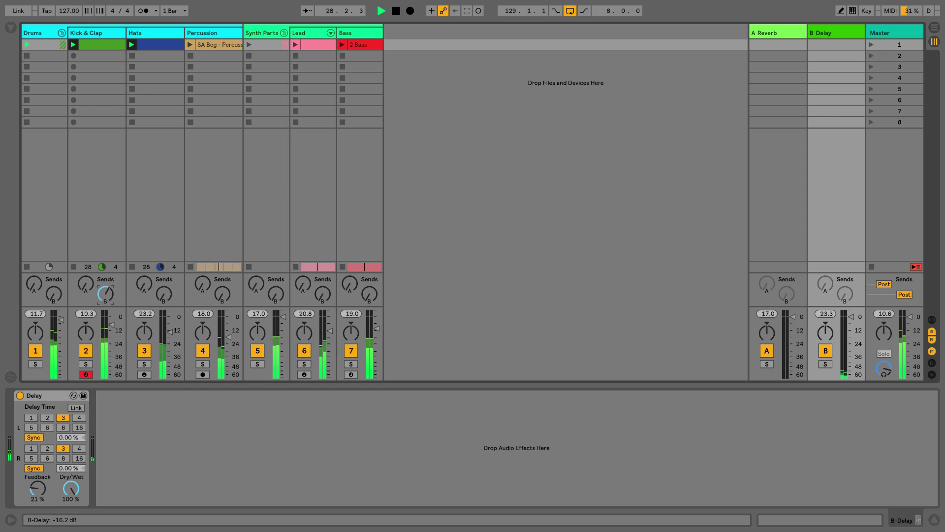
pyautogui.moveTo(105, 293); pyautogui.dragTo(105, 297)
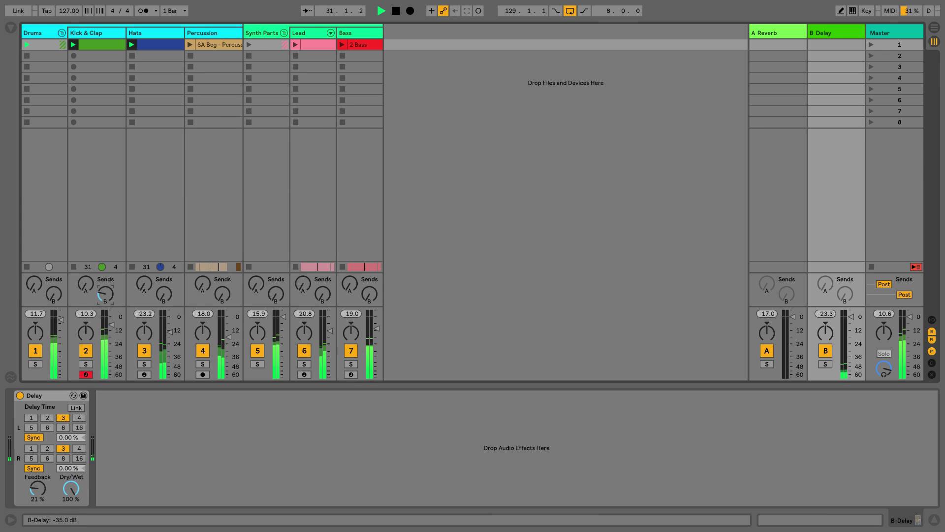
pyautogui.moveTo(164, 294); pyautogui.dragTo(164, 290)
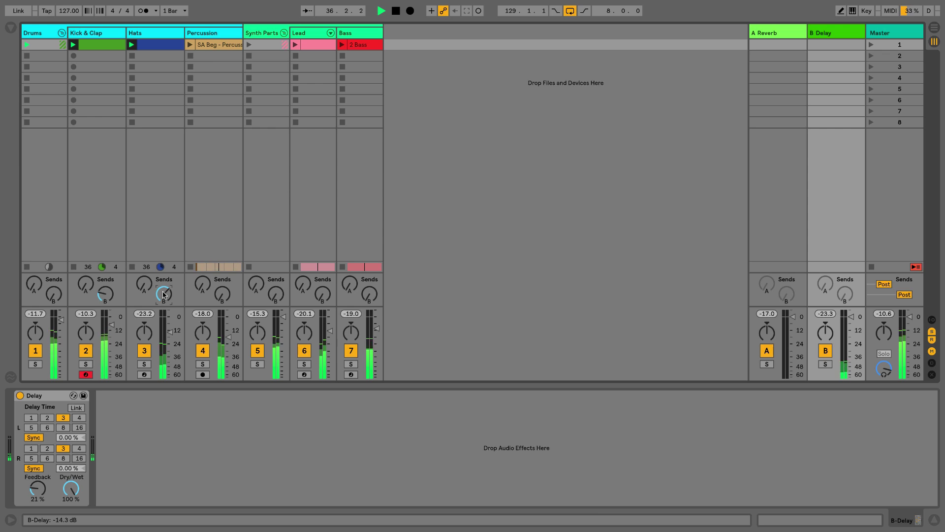
pyautogui.moveTo(164, 294); pyautogui.dragTo(164, 309)
pyautogui.moveTo(105, 294); pyautogui.dragTo(105, 315)
# Step: Stop playback and clear the device selection on the Kick & Clap track
pyautogui.press('space')
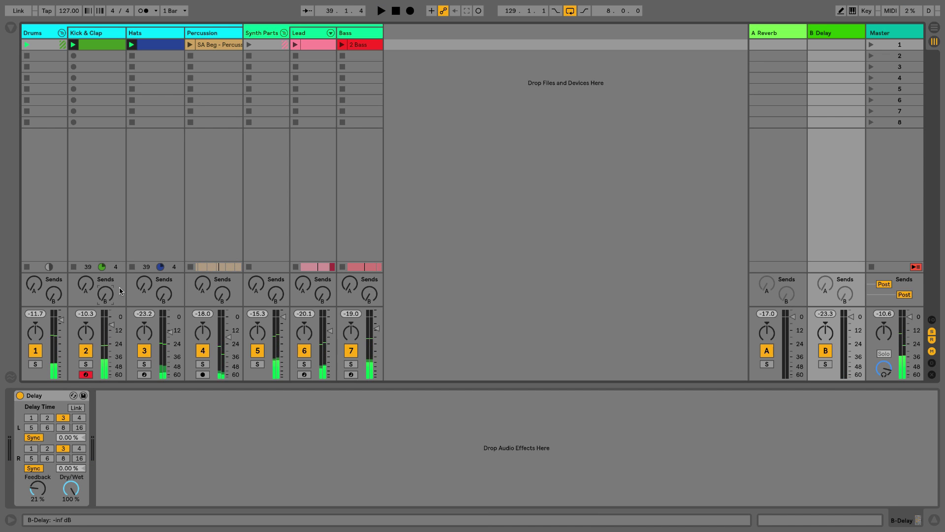
pyautogui.click(113, 34)
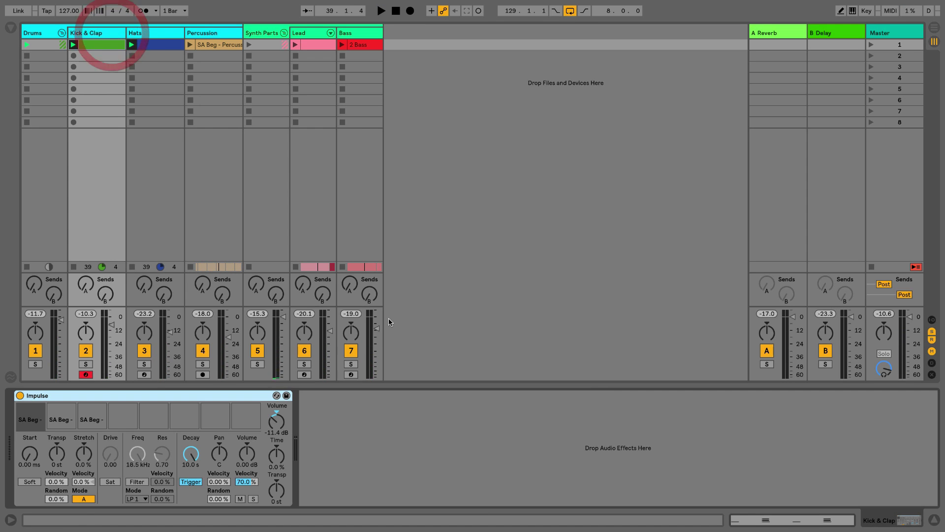
pyautogui.click(314, 430)
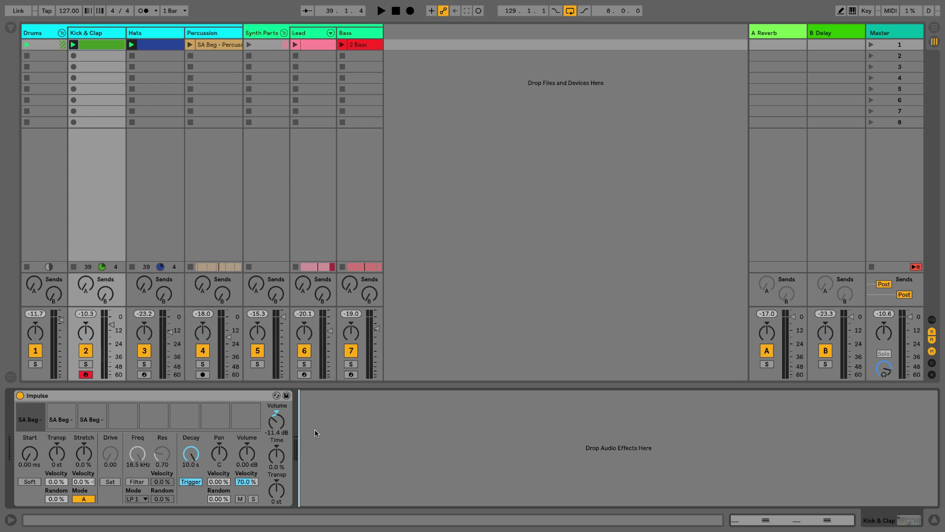
# Step: Show the A Reverb return's Reverb device, at 3.62 s decay and 100 % Dry/Wet
pyautogui.click(784, 34)
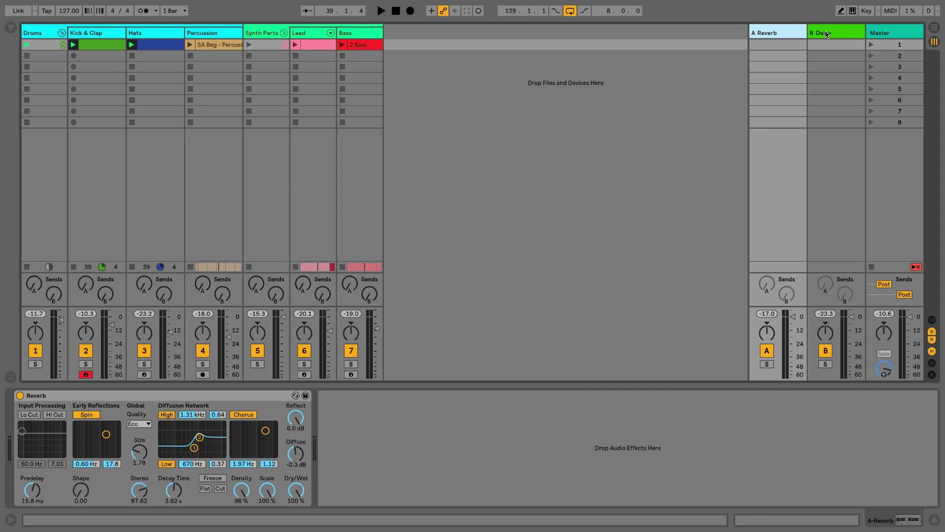
pyautogui.click(823, 35)
pyautogui.click(788, 33)
pyautogui.click(826, 34)
pyautogui.click(789, 35)
pyautogui.click(181, 397)
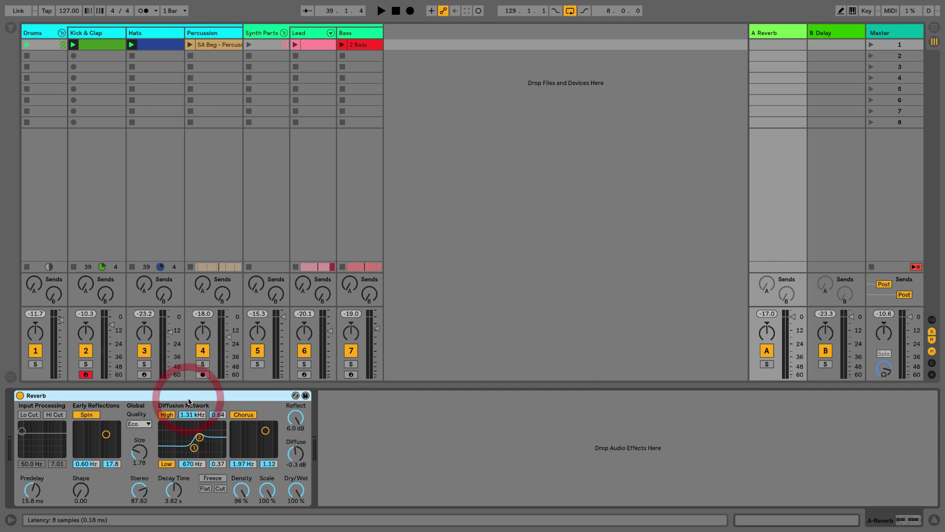